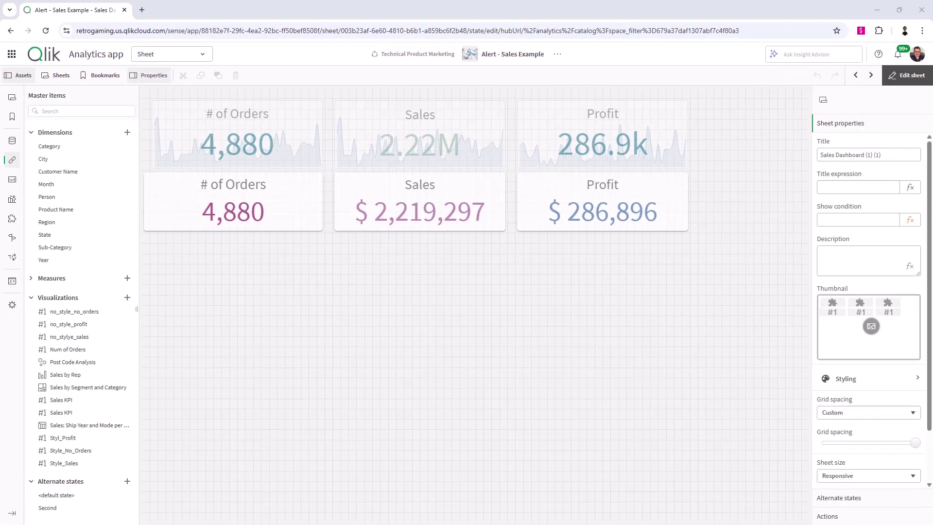
# - Switch the Sales Dashboard sheet to analysis mode to view the # of Orders, Sales and Profit KPIs
pyautogui.click(907, 76)
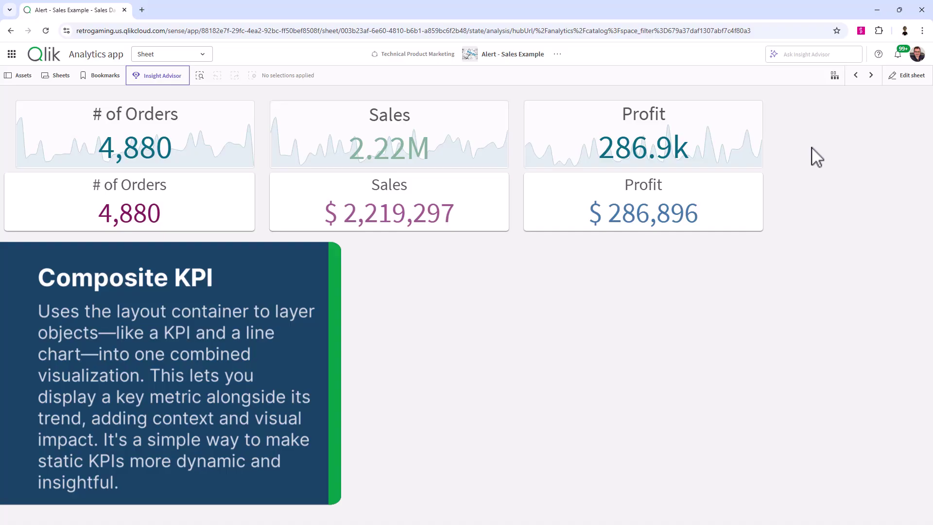
# - Place a layout container from Custom objects below the KPIs and make it narrower and taller
pyautogui.click(907, 75)
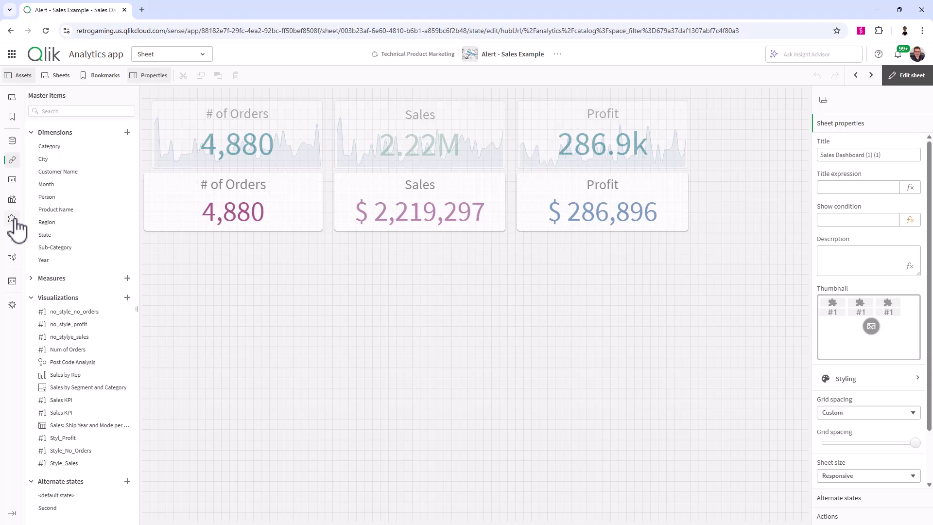
pyautogui.click(13, 219)
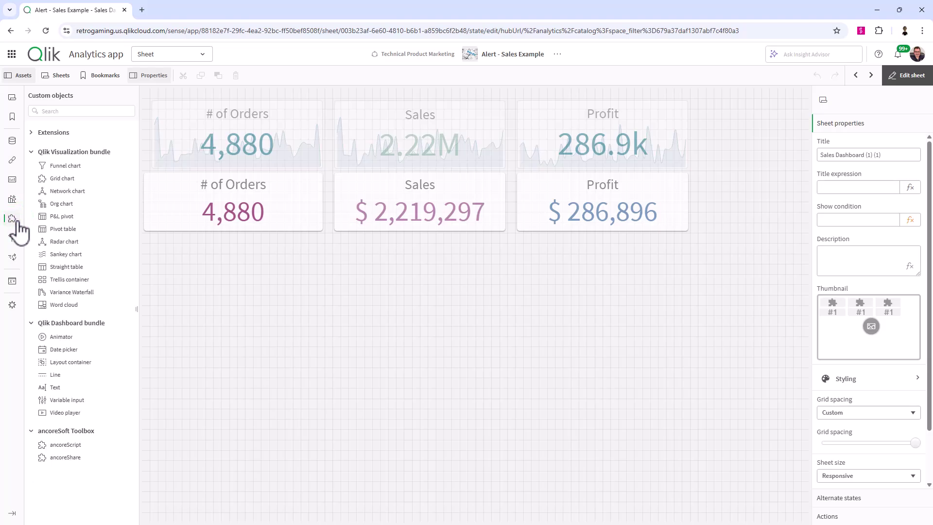
pyautogui.click(70, 363)
pyautogui.moveTo(73, 369); pyautogui.dragTo(267, 305)
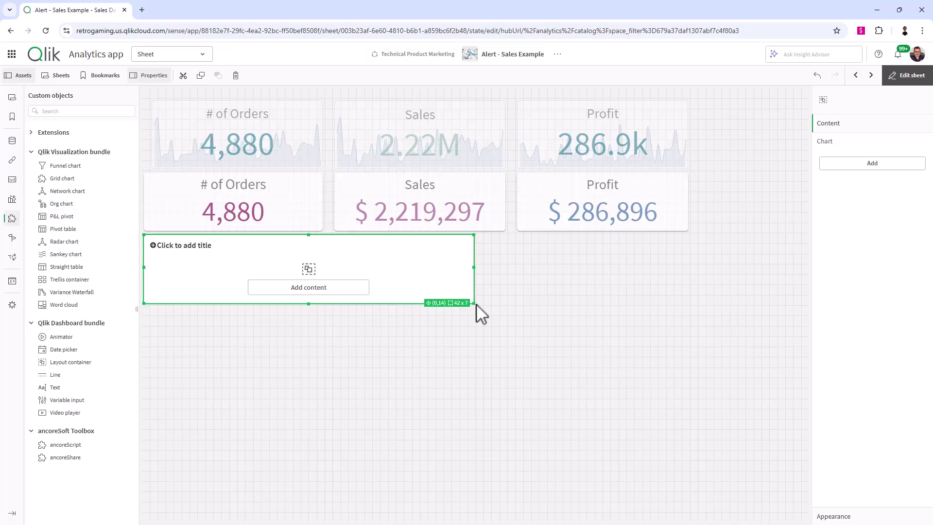
pyautogui.moveTo(473, 302); pyautogui.dragTo(397, 393)
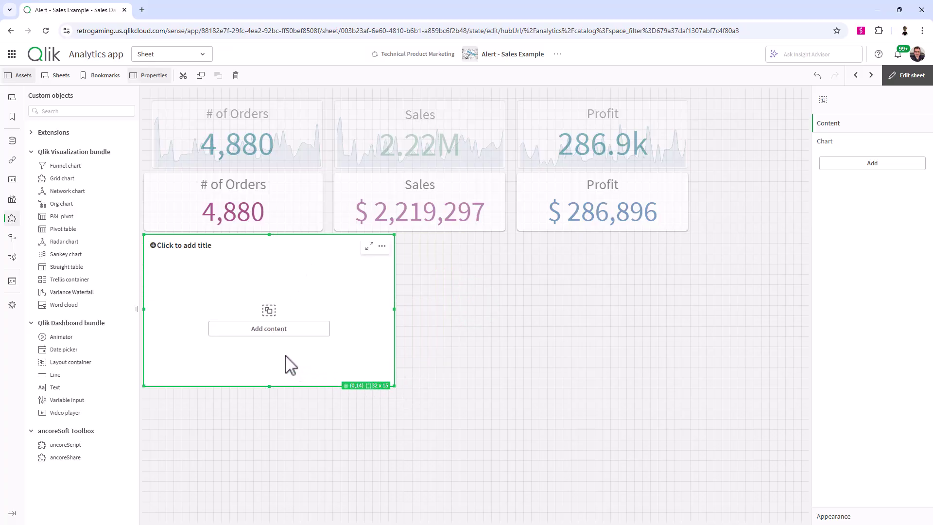
# - Add a KPI showing Sales (2.22M) to the container and move it to the top-left corner
pyautogui.click(281, 330)
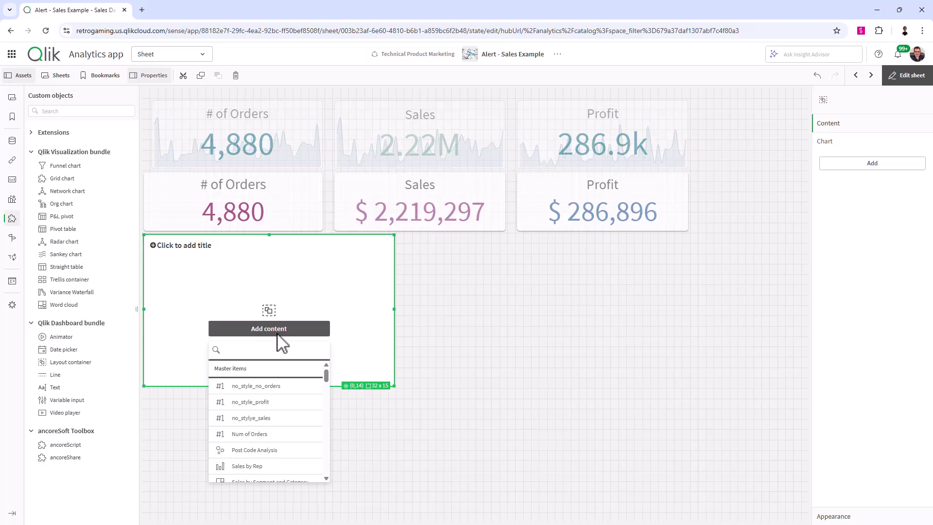
pyautogui.click(249, 351)
pyautogui.write('kp')
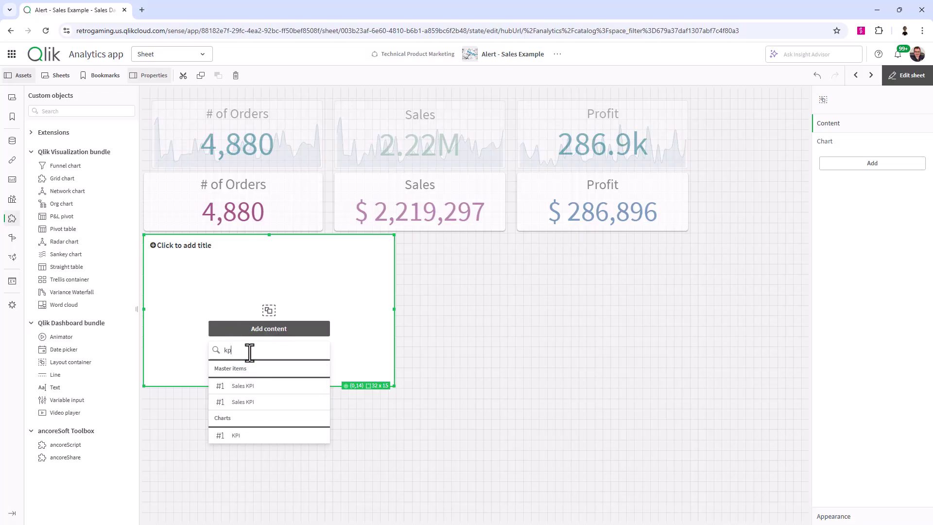
pyautogui.write('i')
pyautogui.click(234, 436)
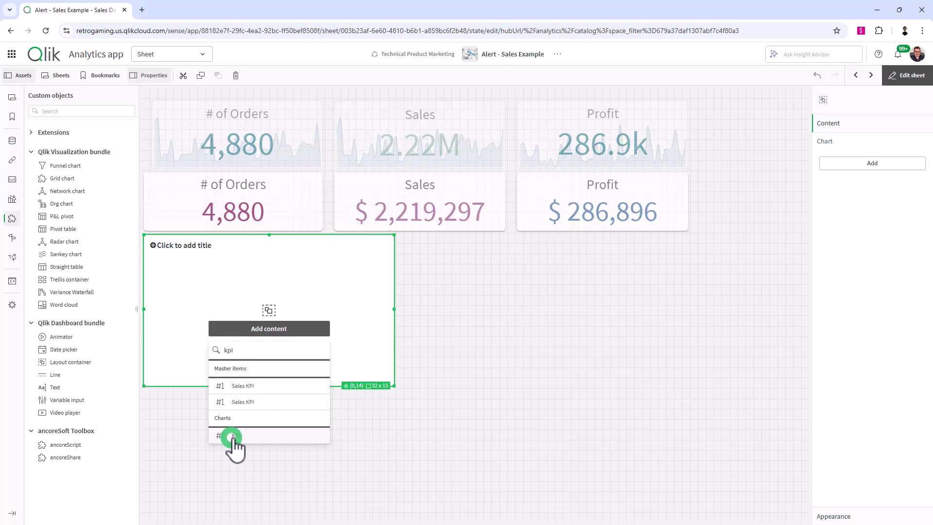
pyautogui.click(248, 325)
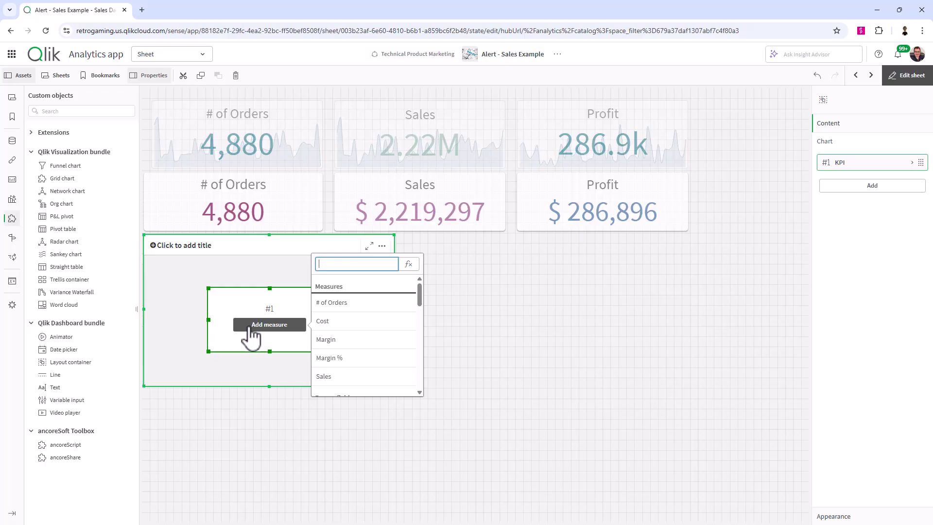
pyautogui.click(338, 378)
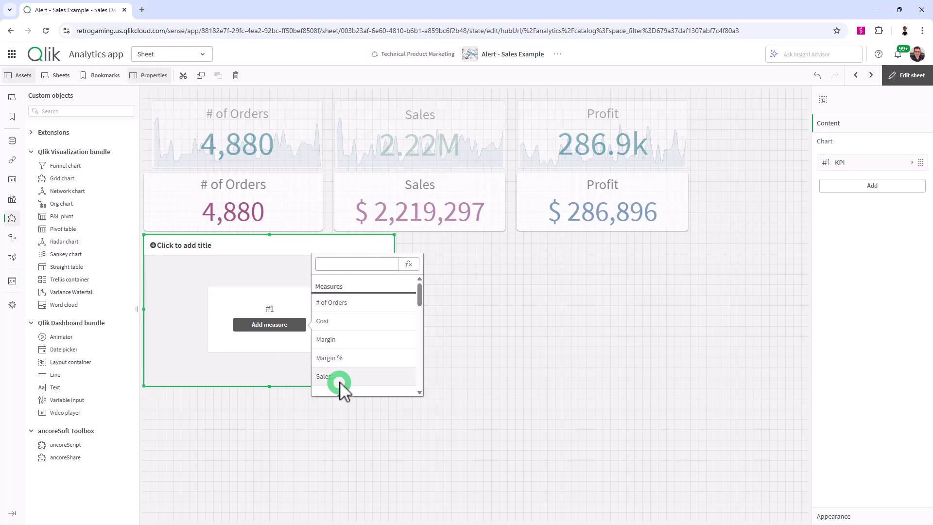
pyautogui.click(315, 332)
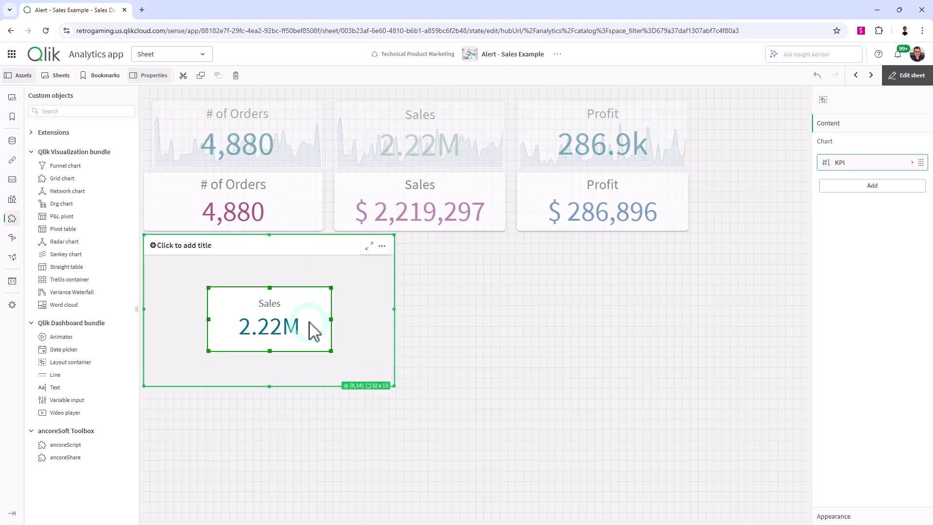
pyautogui.moveTo(313, 329); pyautogui.dragTo(254, 311)
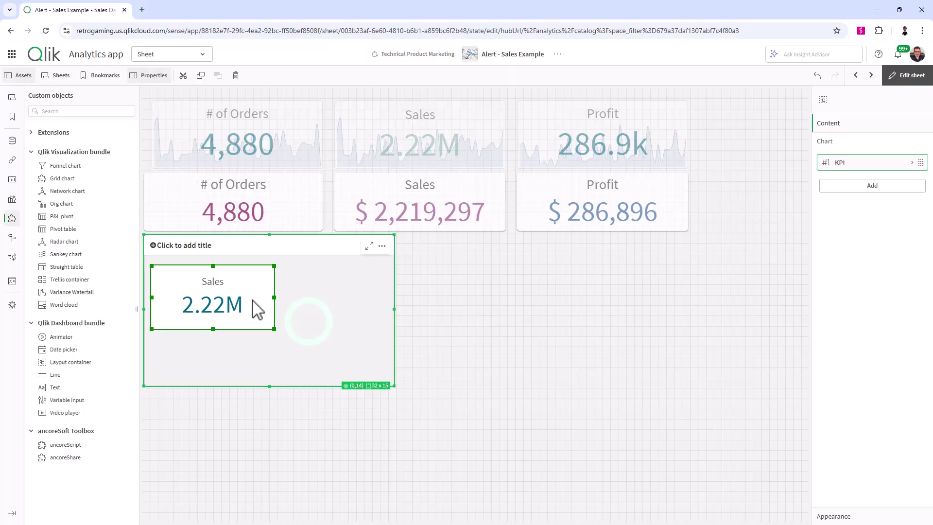
pyautogui.click(306, 328)
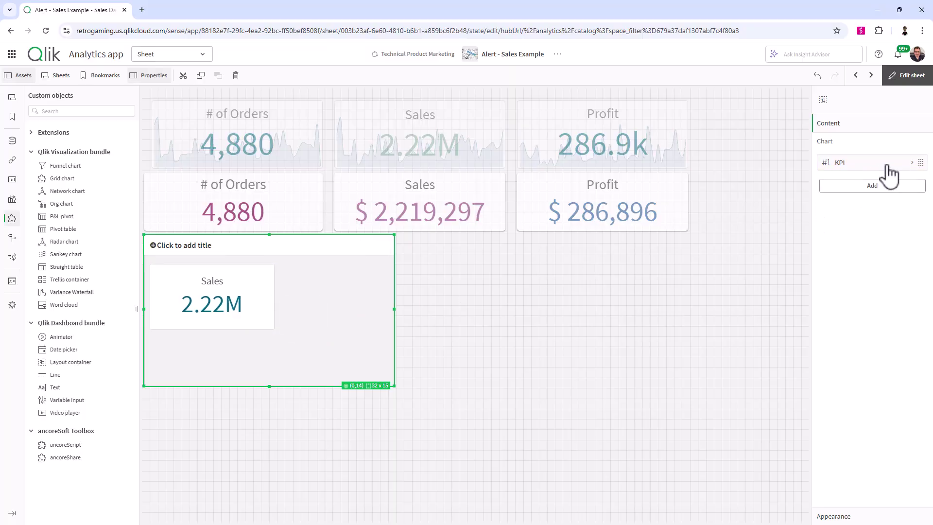
# - Add a line chart to the container, enlarging the container to 48 by 24 and the chart
pyautogui.click(867, 188)
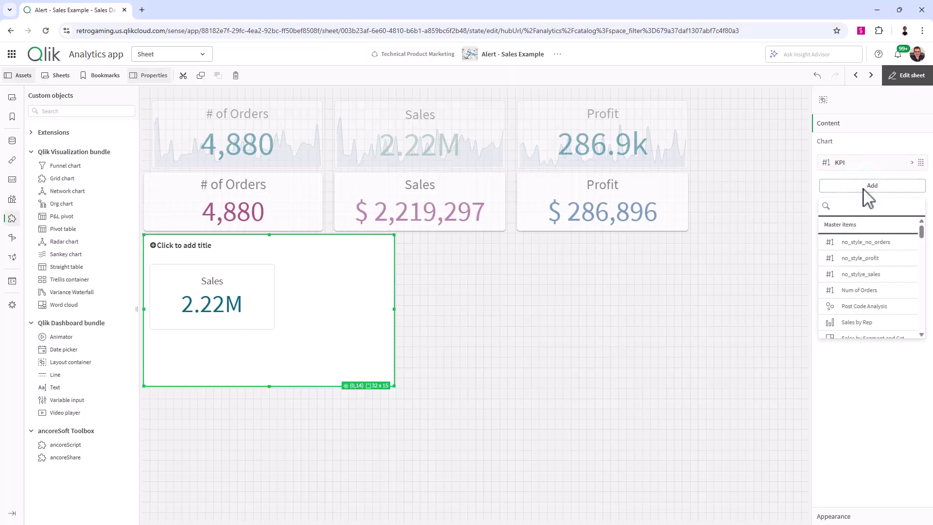
pyautogui.click(846, 206)
pyautogui.write('line')
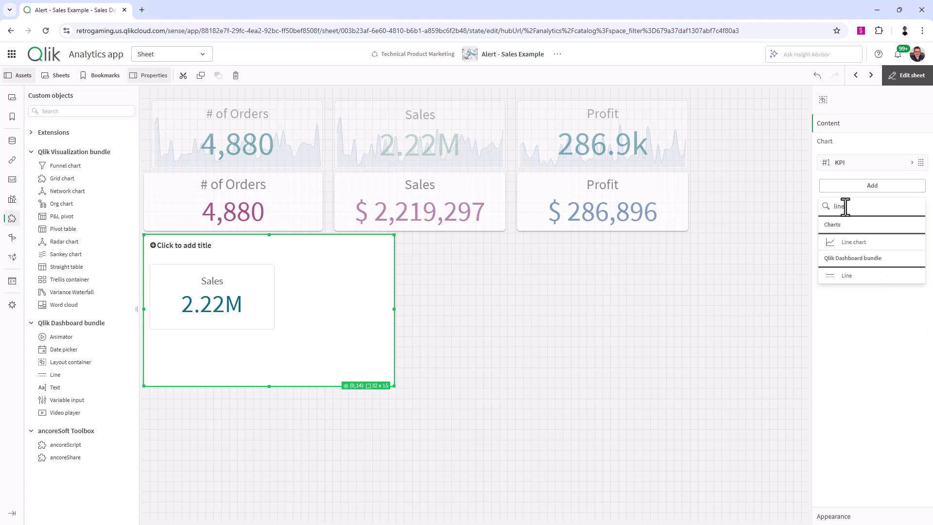
pyautogui.click(858, 242)
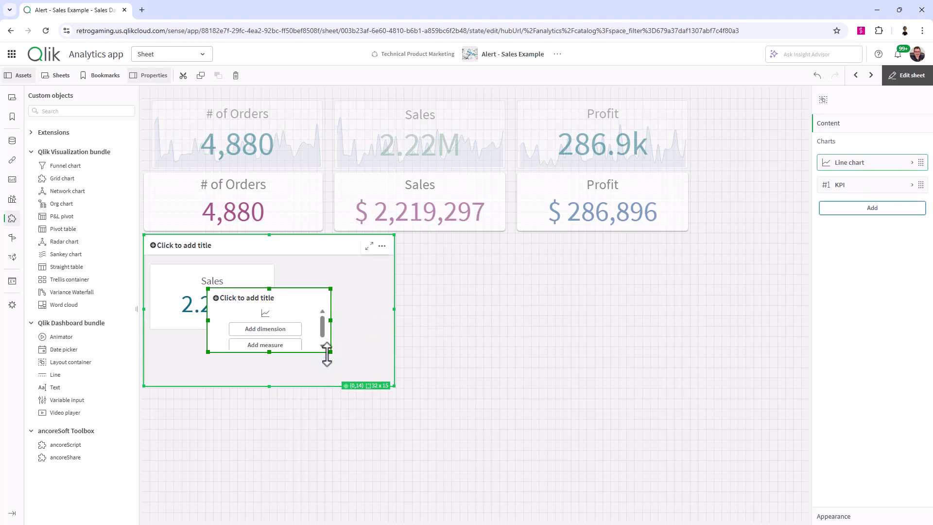
pyautogui.moveTo(394, 387); pyautogui.dragTo(527, 486)
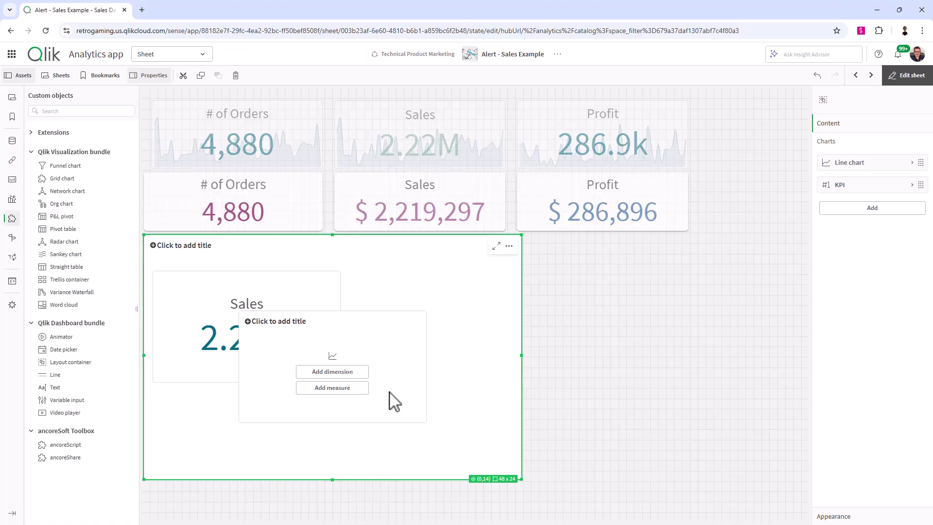
pyautogui.moveTo(422, 421); pyautogui.dragTo(470, 456)
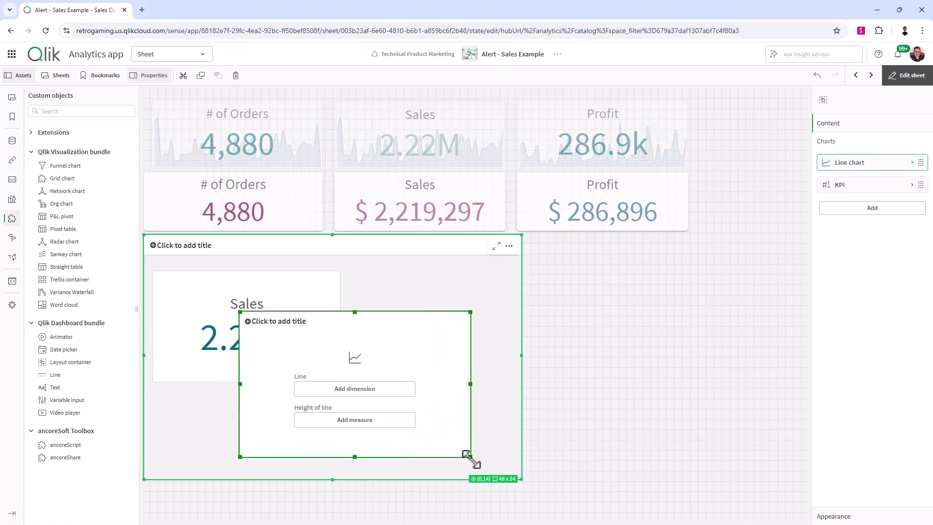
# - Give the line chart dimension Order Date and measure Sales
pyautogui.click(384, 394)
pyautogui.write('or')
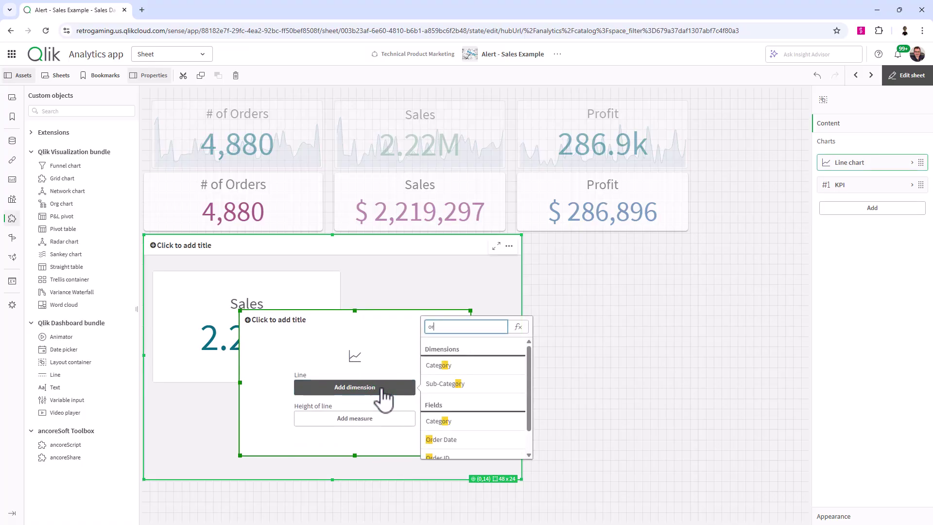
pyautogui.scroll(-1, 467, 408)
pyautogui.click(444, 421)
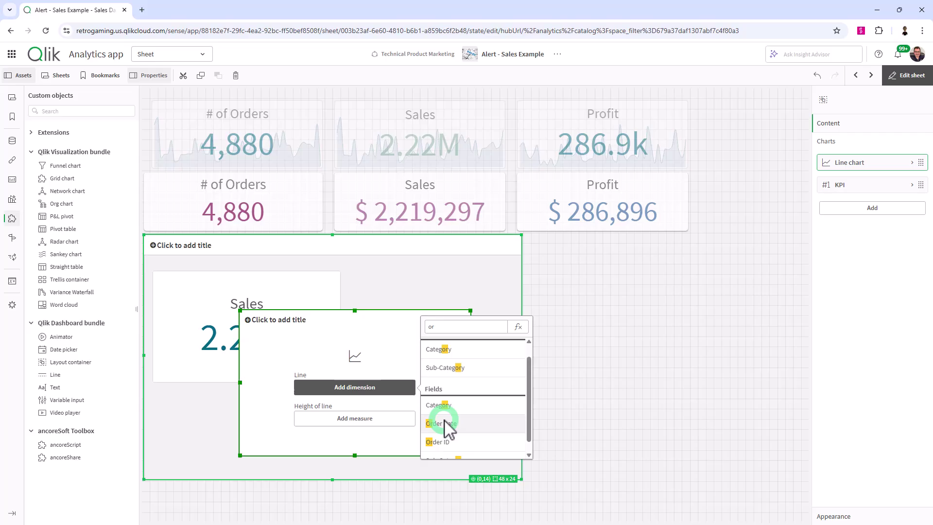
pyautogui.click(401, 420)
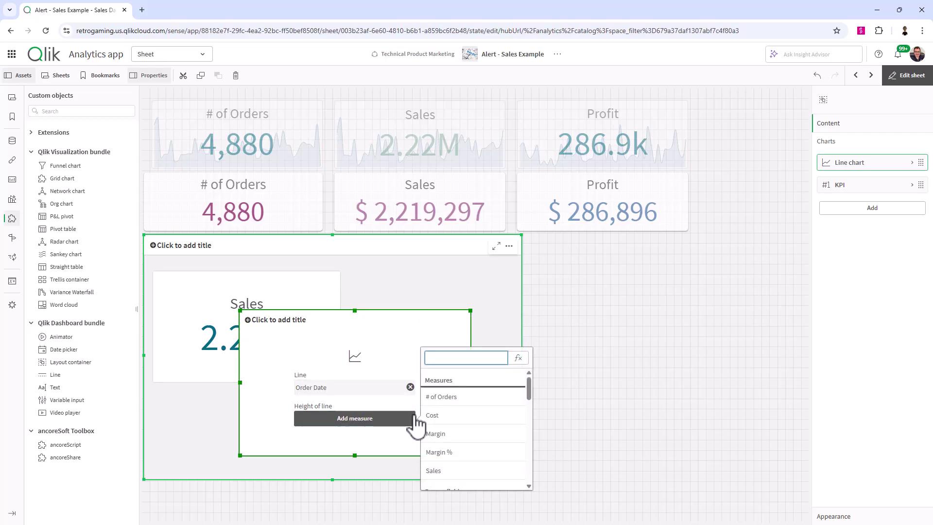
pyautogui.click(447, 470)
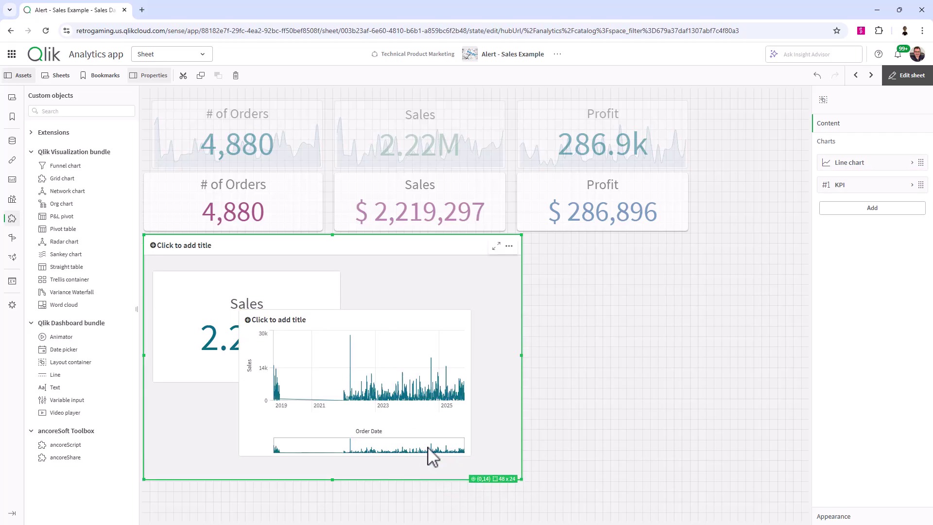
pyautogui.click(406, 365)
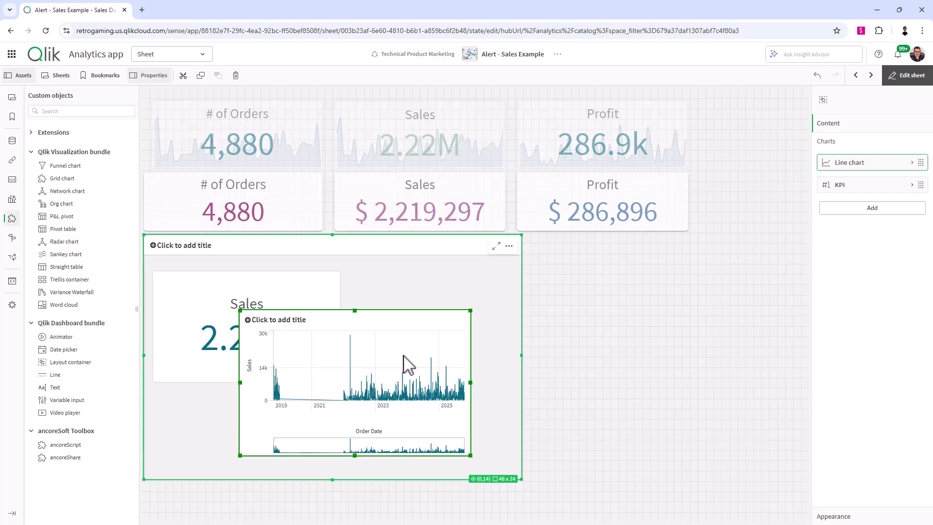
# - In the line chart's Appearance > General, turn off Show titles and hover menu and set Show details to Hide
pyautogui.rightClick(401, 359)
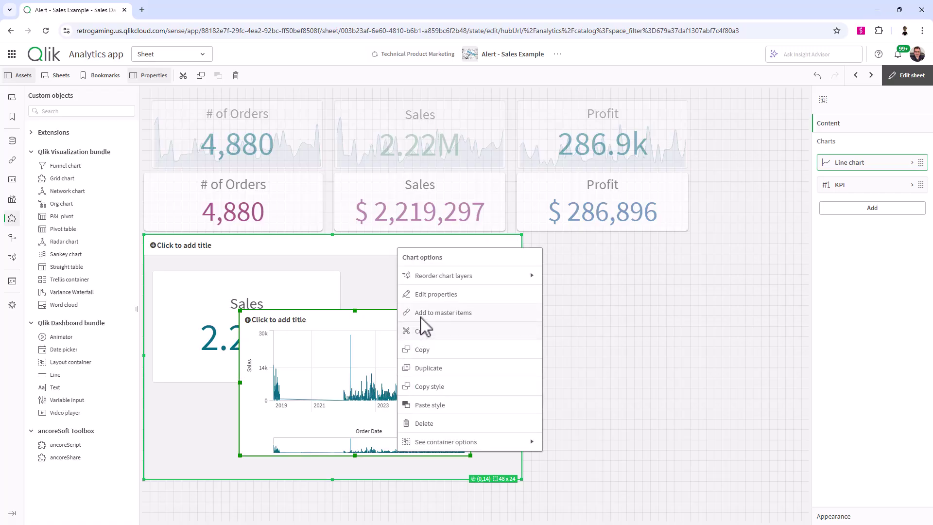
pyautogui.click(427, 297)
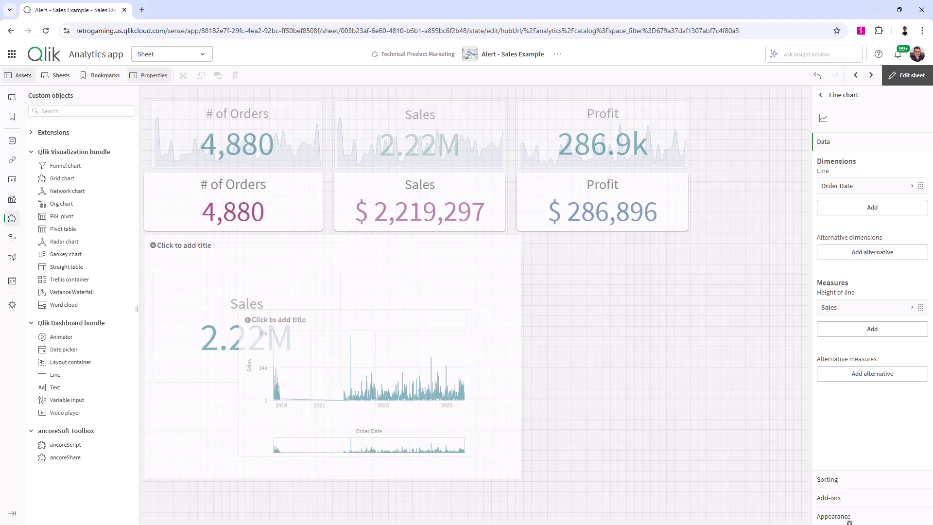
pyautogui.click(834, 517)
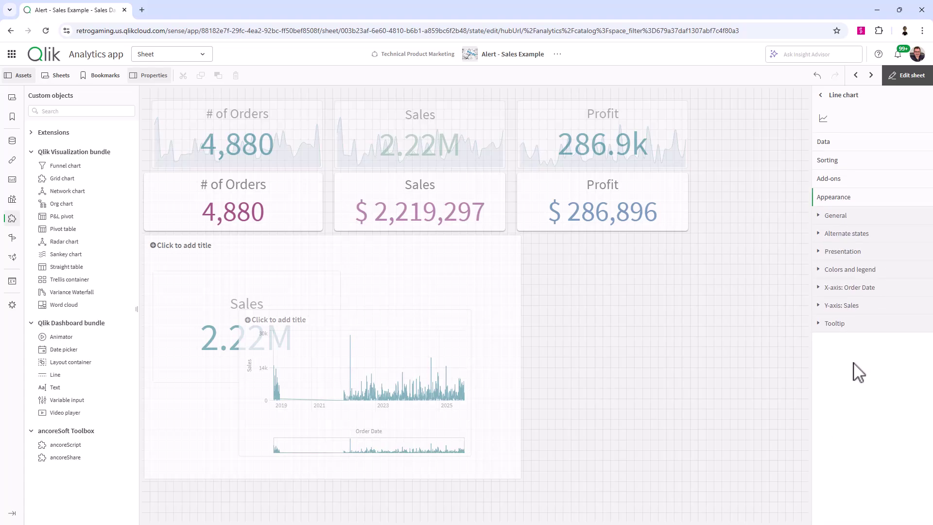
pyautogui.click(836, 217)
pyautogui.click(914, 239)
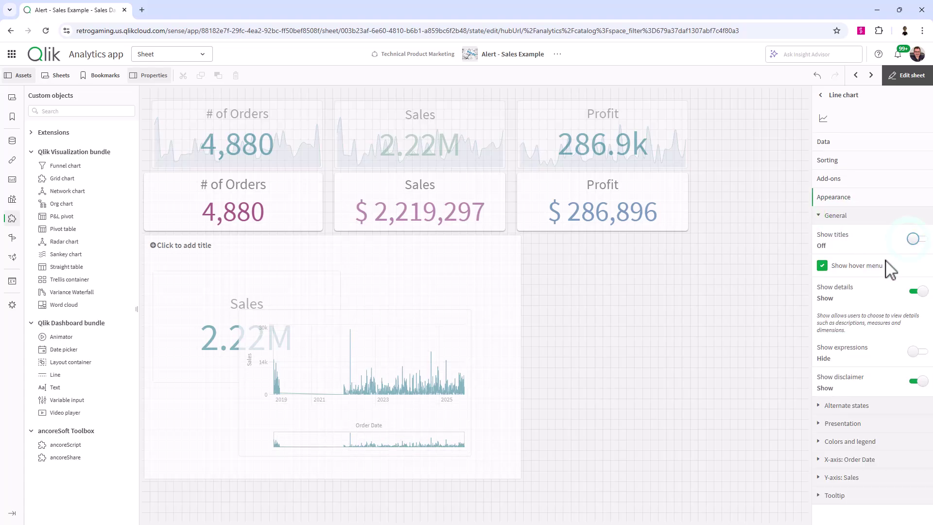
pyautogui.click(822, 266)
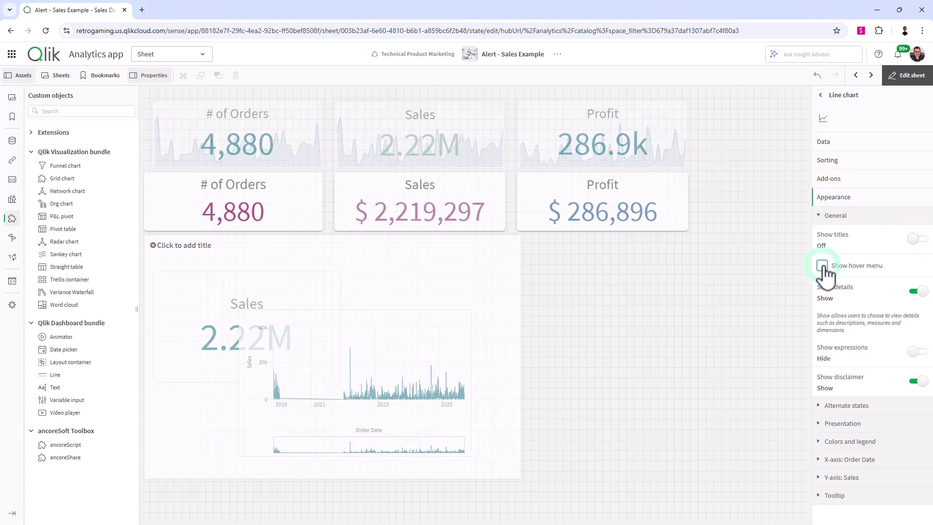
pyautogui.click(917, 291)
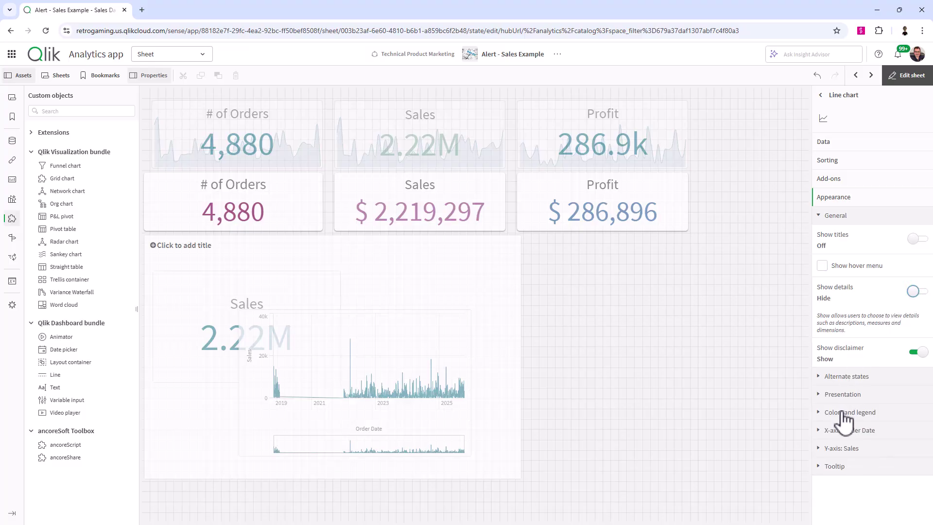
# - Turn the line chart into an area chart with the scrollbar set to None
pyautogui.click(838, 394)
pyautogui.scroll(-3, 869, 404)
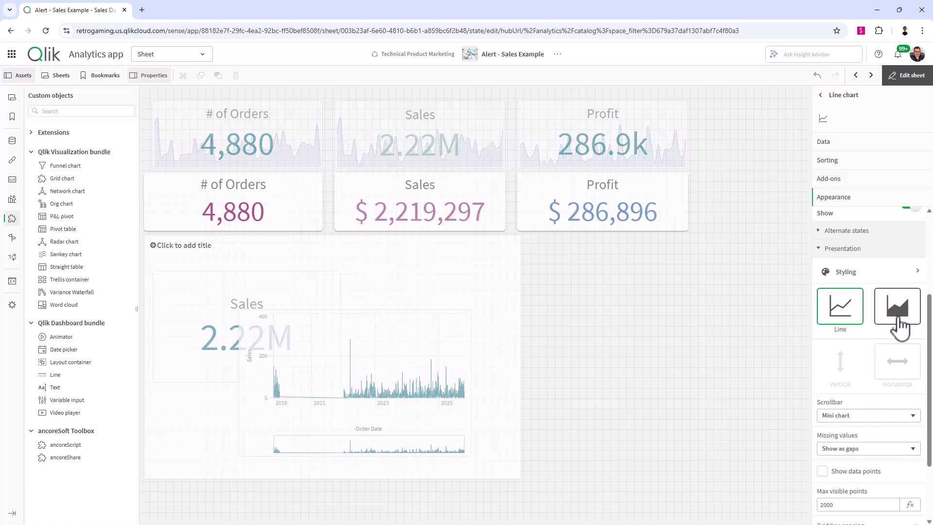
pyautogui.click(898, 307)
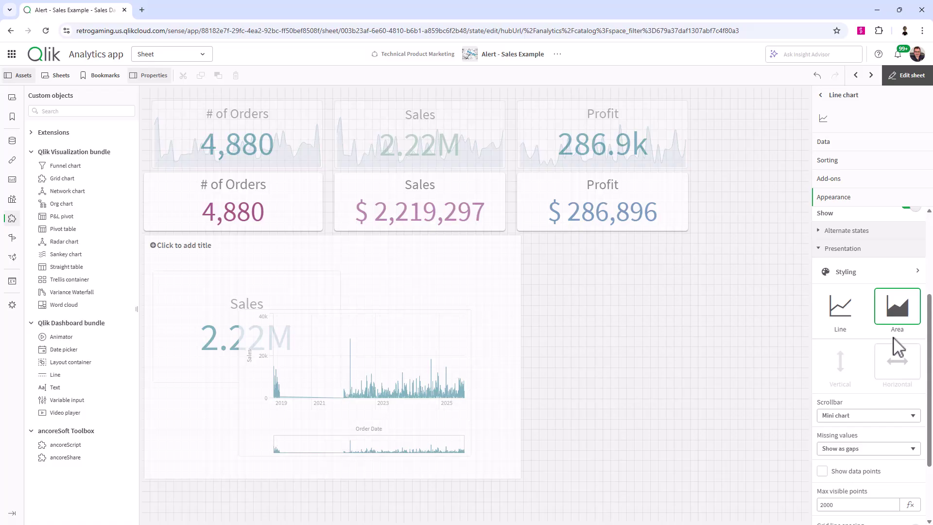
pyautogui.scroll(-3, 874, 369)
pyautogui.click(850, 336)
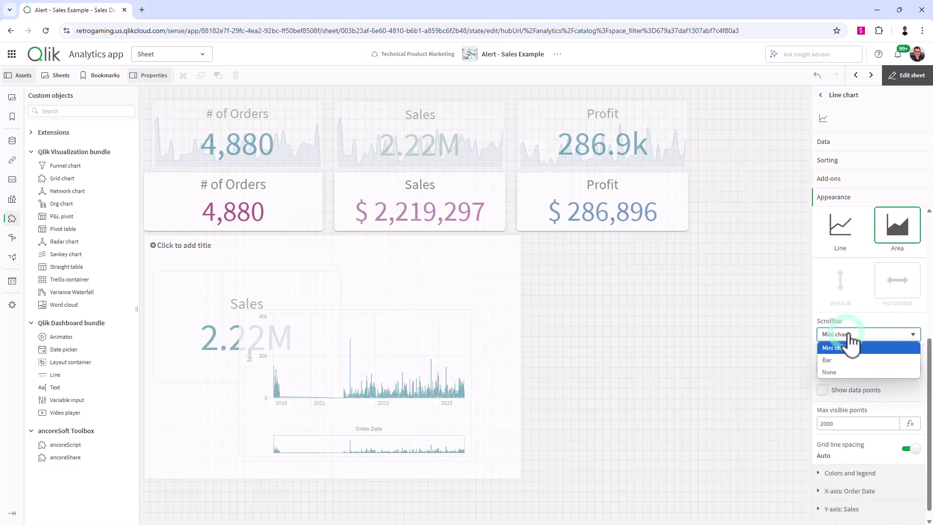
pyautogui.click(849, 371)
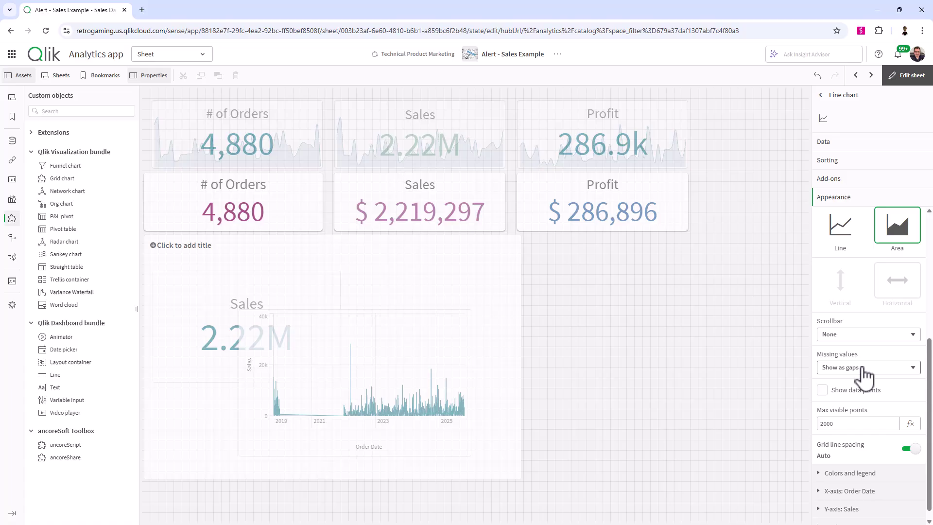
# - Set grid line spacing to Custom with No lines
pyautogui.scroll(-1, 864, 375)
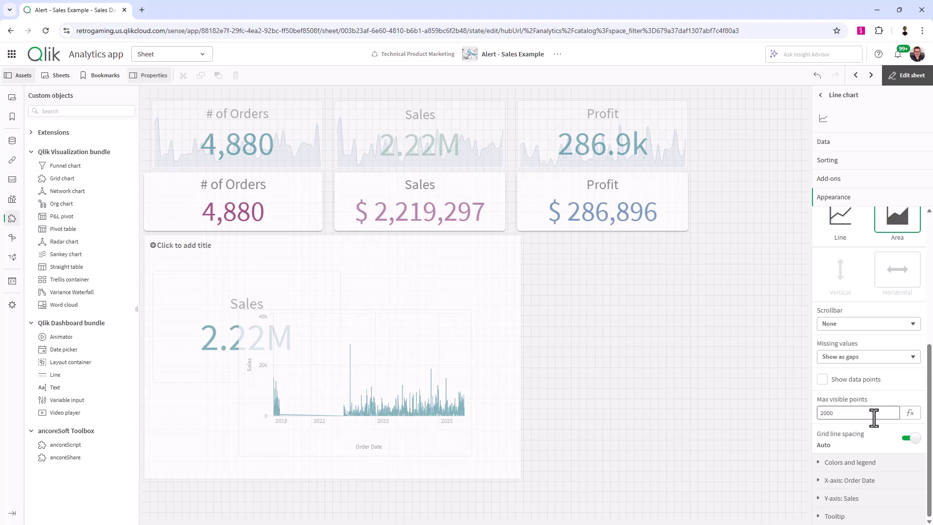
pyautogui.click(912, 438)
pyautogui.scroll(-1, 867, 445)
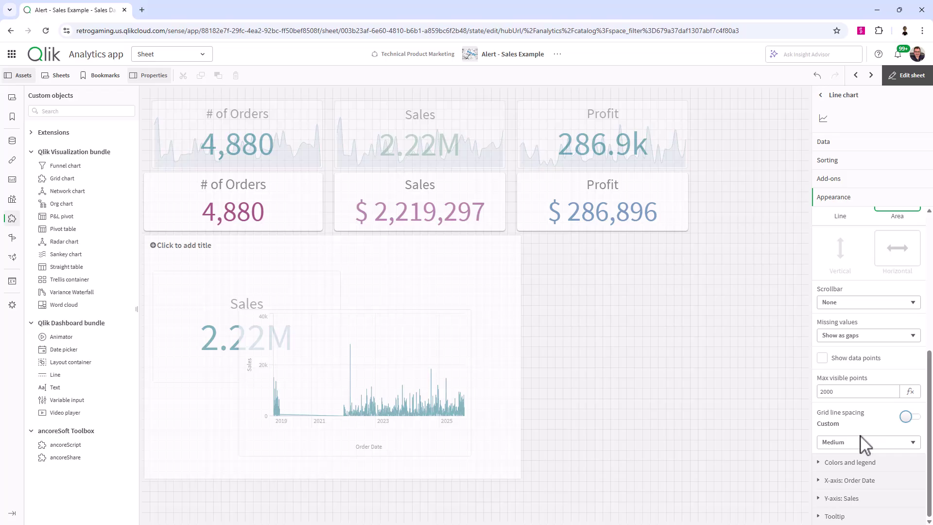
pyautogui.click(841, 442)
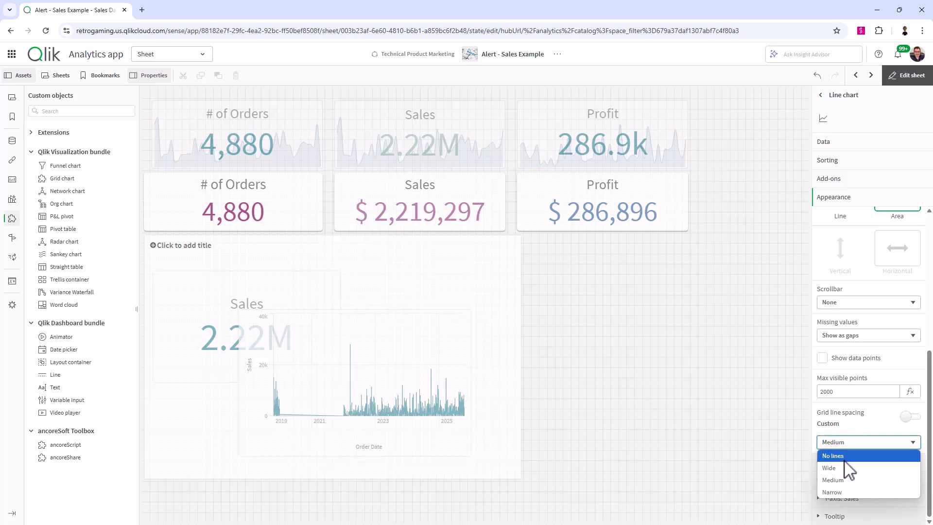
pyautogui.click(845, 457)
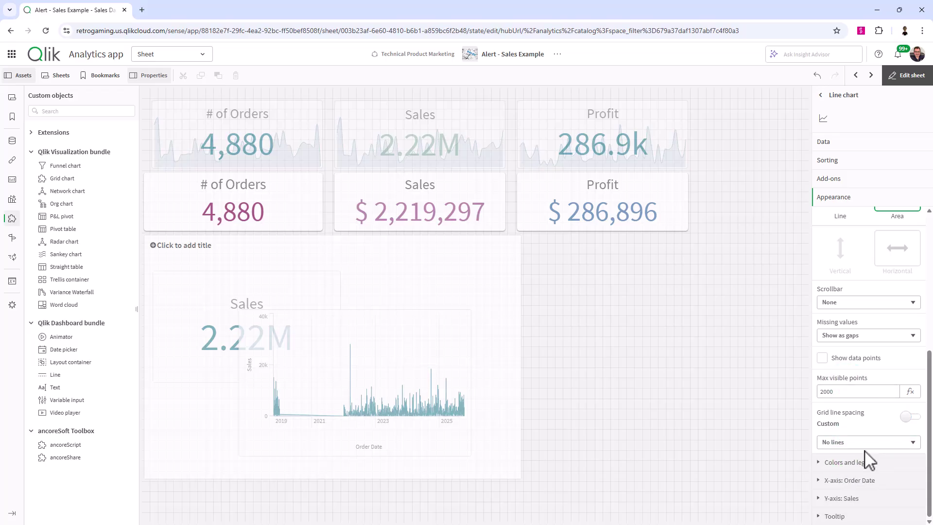
# - Turn off the continuous Order Date scale and set both axes' Labels and title to None
pyautogui.click(864, 482)
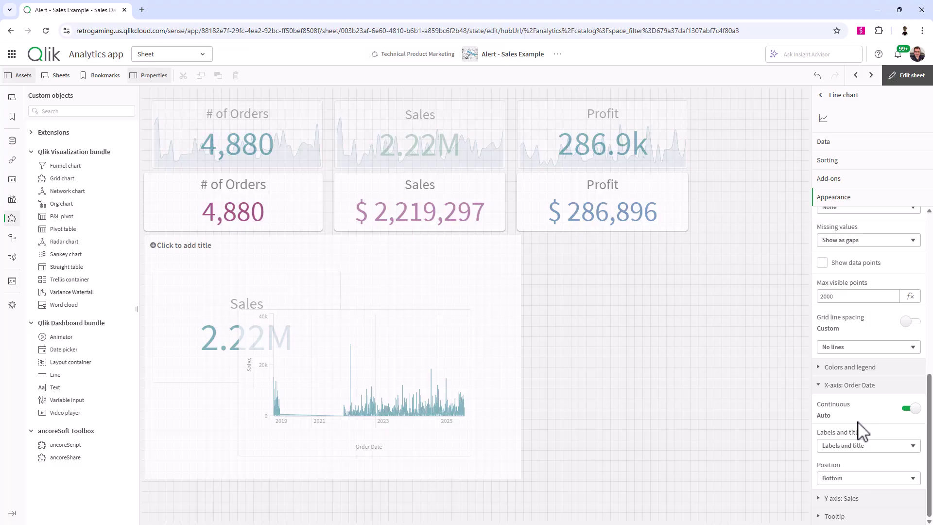
pyautogui.click(911, 409)
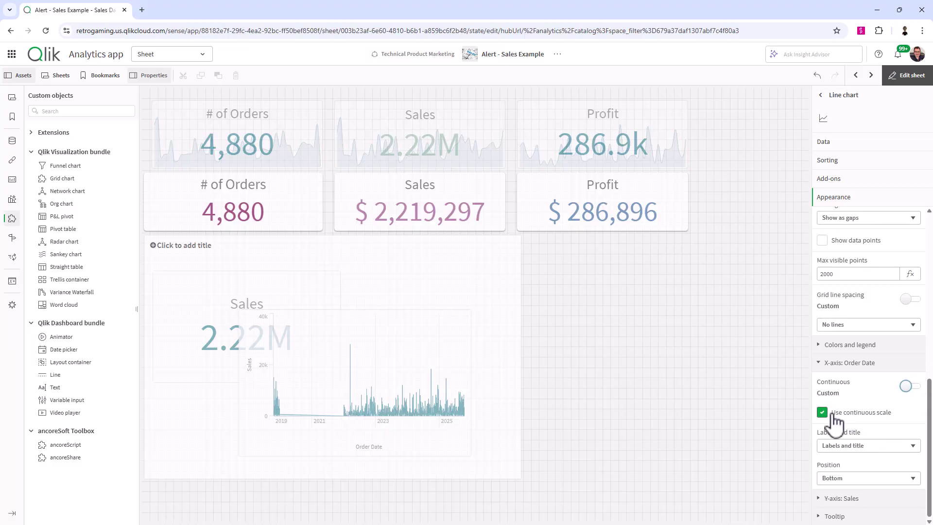
pyautogui.click(833, 414)
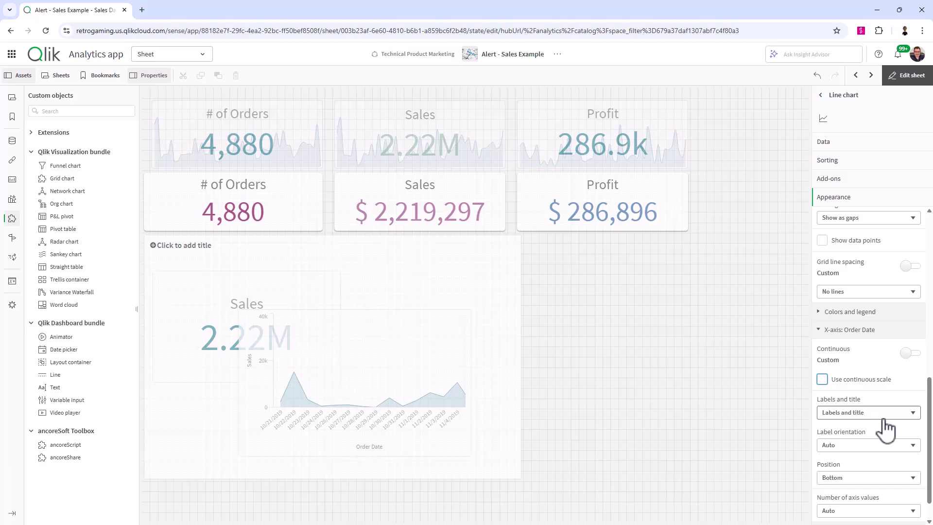
pyautogui.click(858, 381)
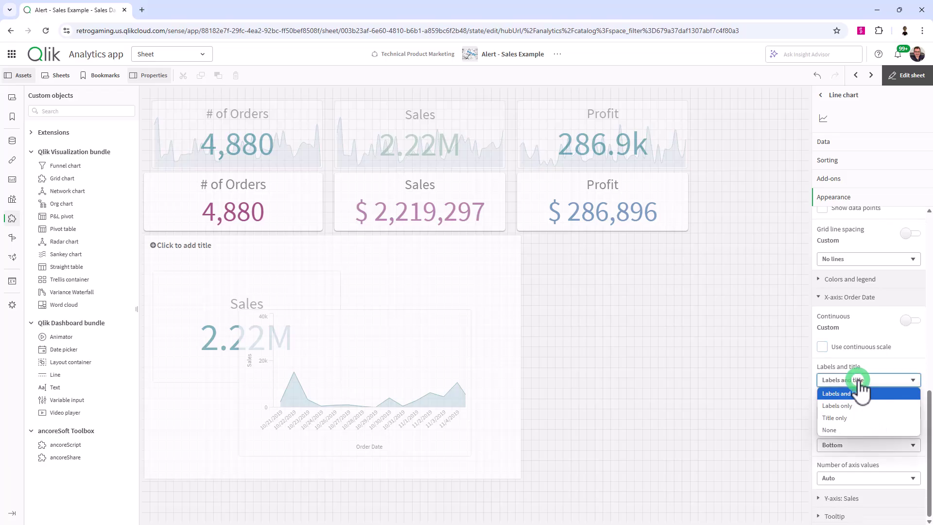
pyautogui.click(846, 430)
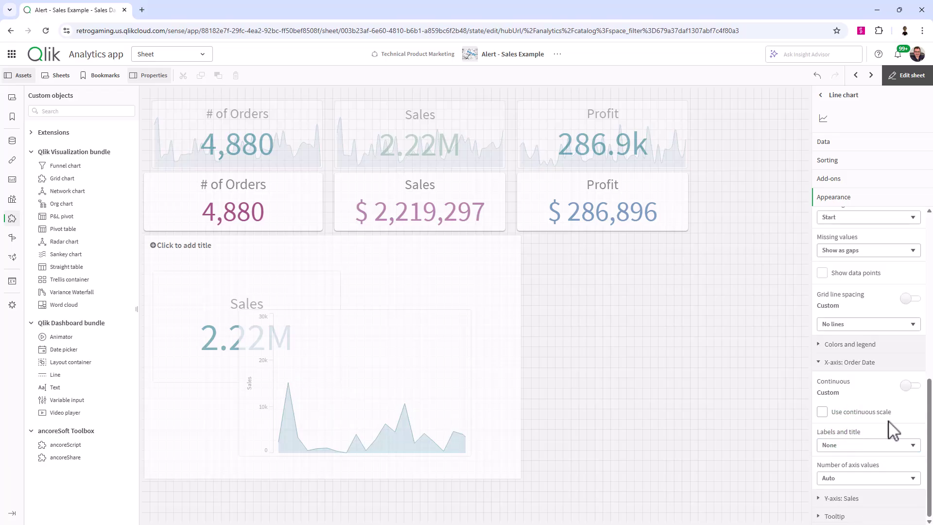
pyautogui.click(843, 498)
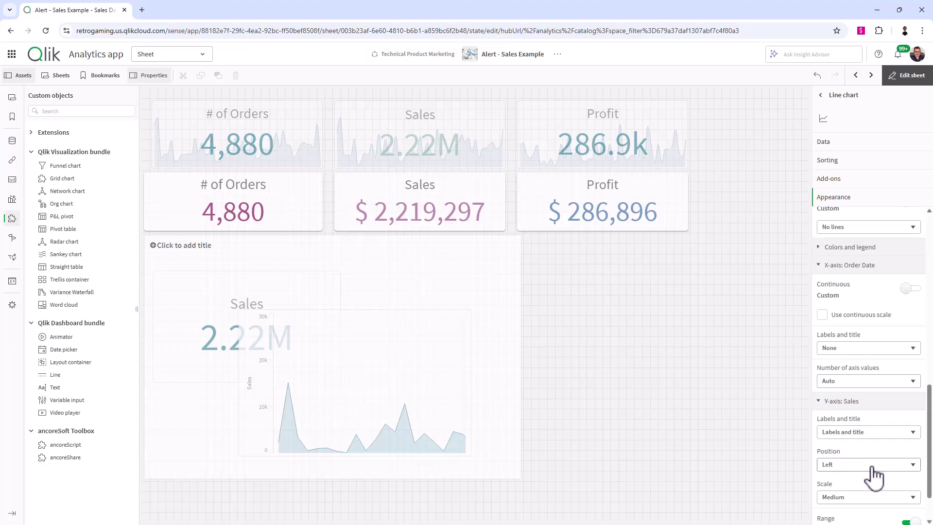
pyautogui.click(862, 380)
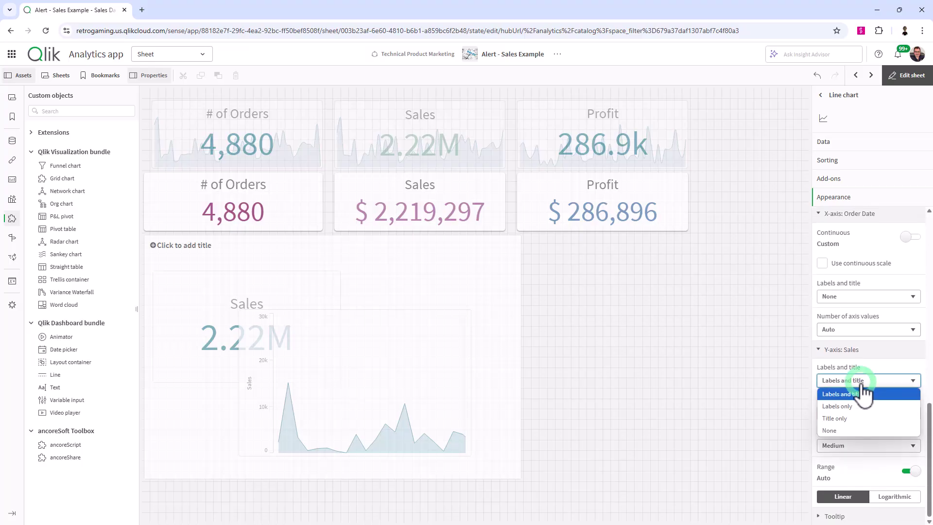
pyautogui.click(853, 427)
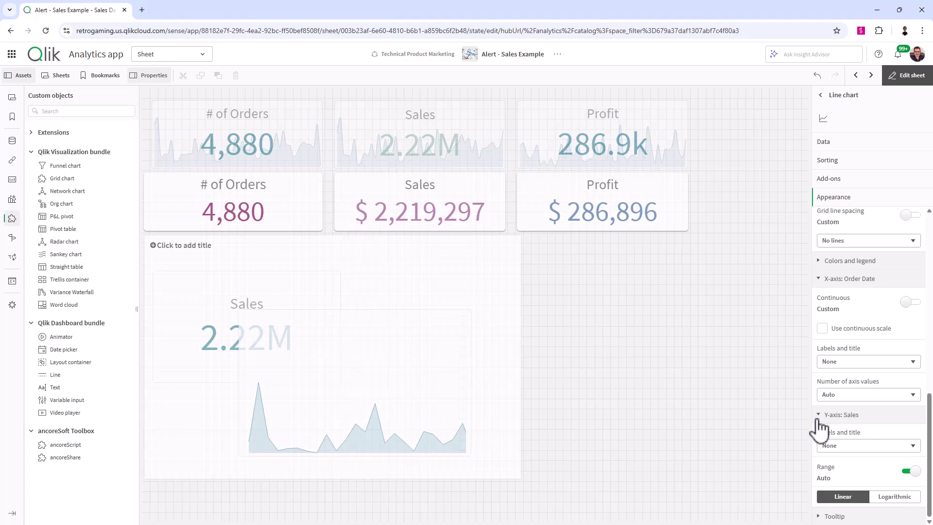
# - Send the Sales area chart to the back, behind the Sales KPI
pyautogui.click(900, 92)
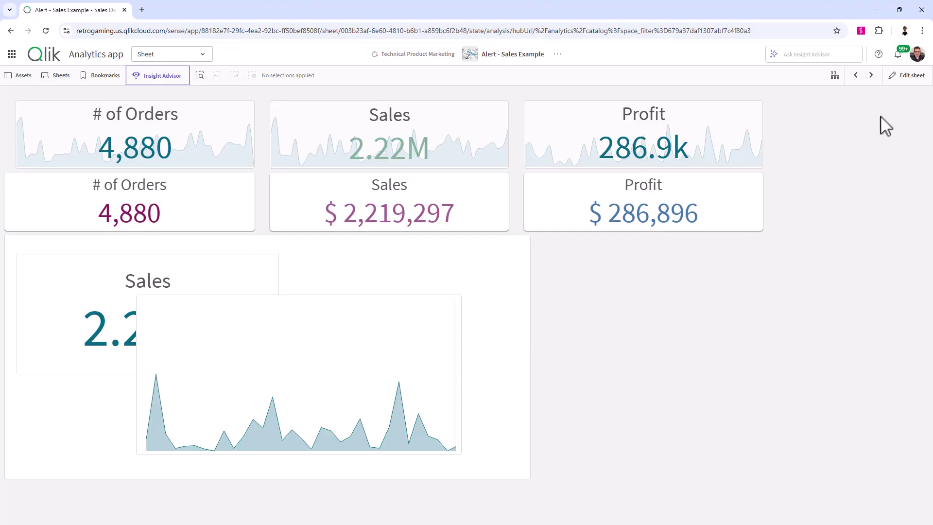
pyautogui.click(908, 76)
pyautogui.click(358, 400)
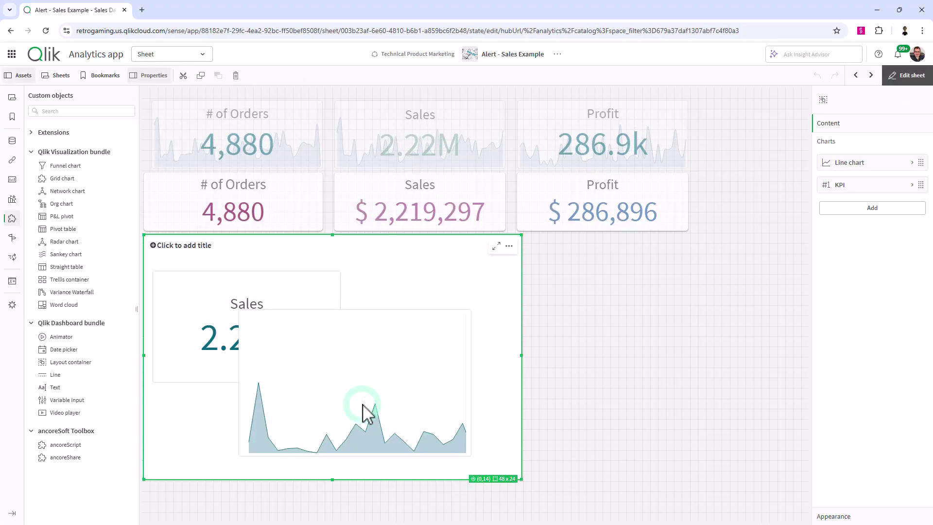
pyautogui.moveTo(374, 395); pyautogui.dragTo(353, 365)
pyautogui.click(353, 365)
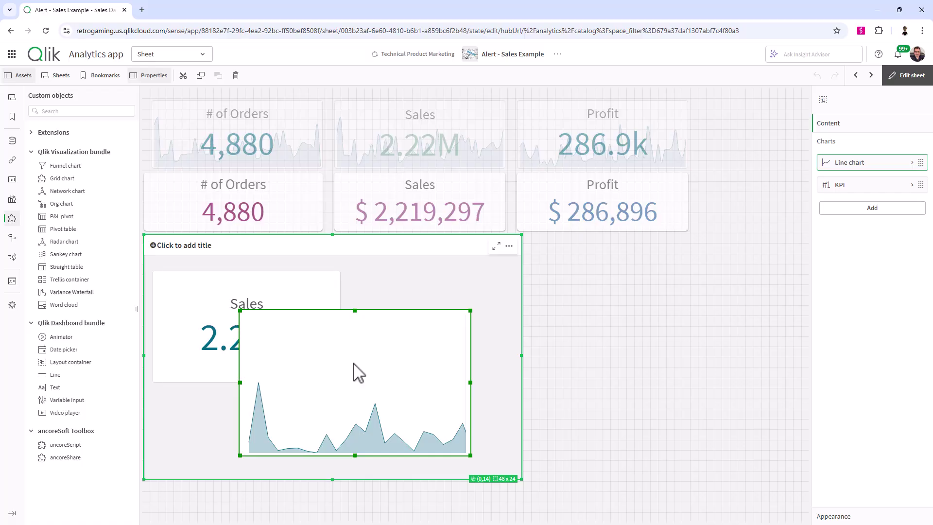
pyautogui.rightClick(353, 365)
pyautogui.click(415, 288)
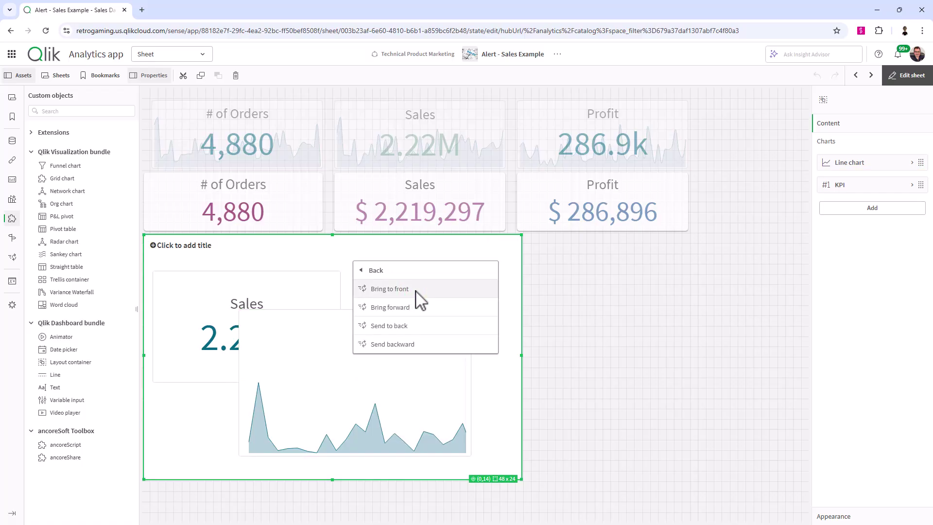
pyautogui.click(411, 325)
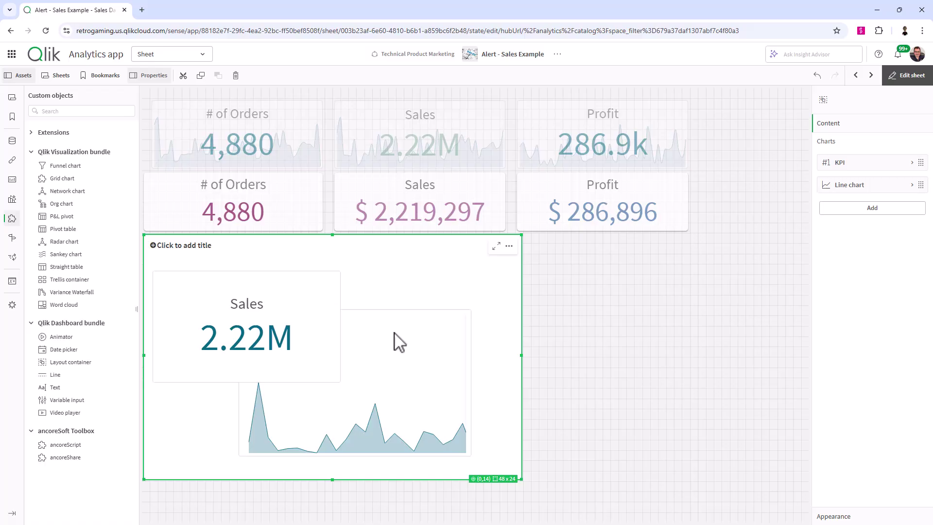
# - Move the area chart to the container's top-left and stretch it to the right edge
pyautogui.click(382, 350)
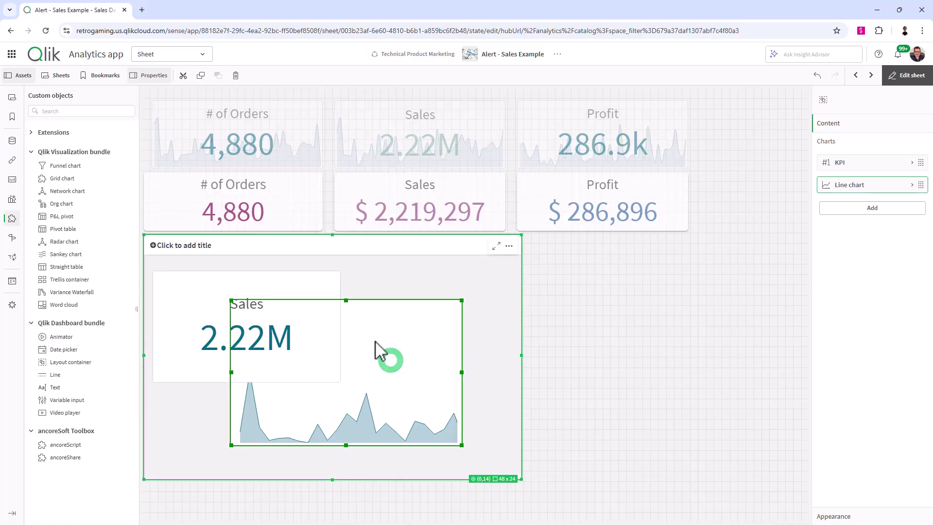
pyautogui.moveTo(375, 340); pyautogui.dragTo(306, 313)
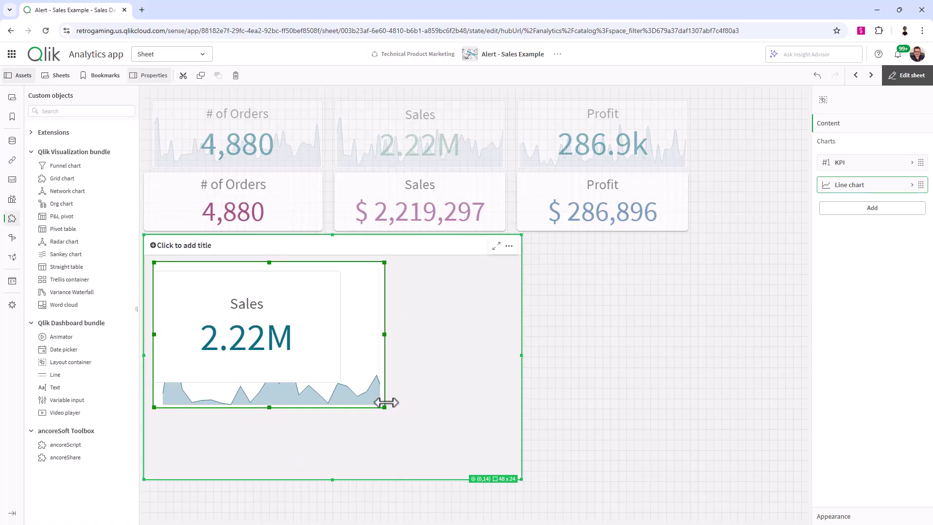
pyautogui.moveTo(384, 406); pyautogui.dragTo(520, 394)
pyautogui.click(293, 358)
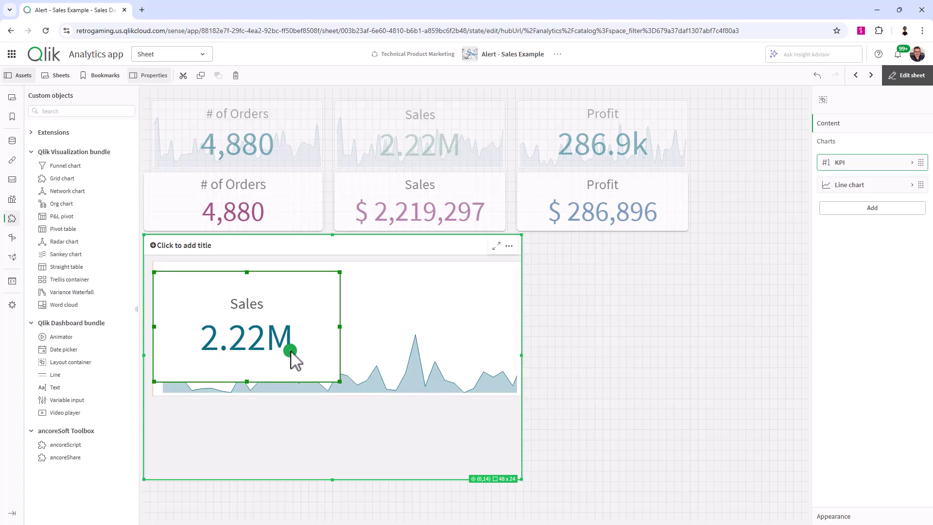
# - Turn off the Sales KPI's hover menu and keep its background a single colour
pyautogui.rightClick(283, 321)
pyautogui.click(309, 268)
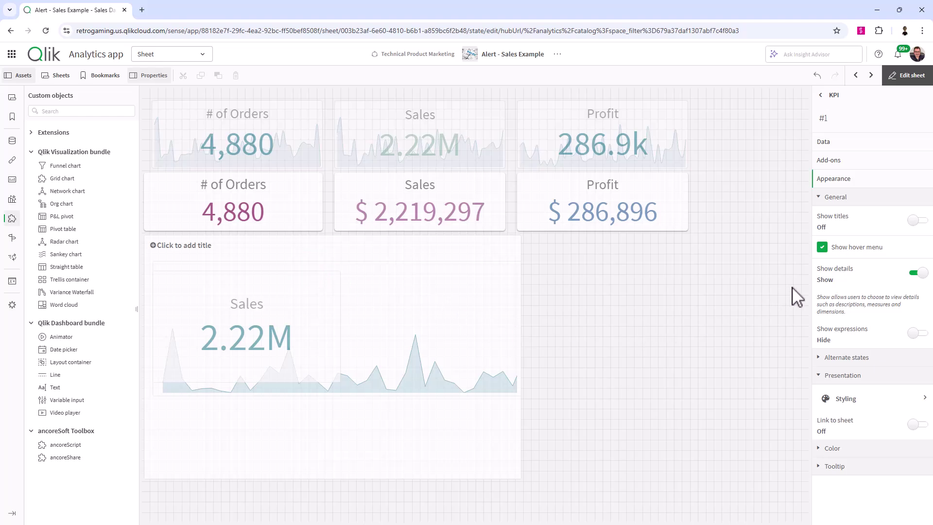
pyautogui.click(840, 248)
pyautogui.click(903, 402)
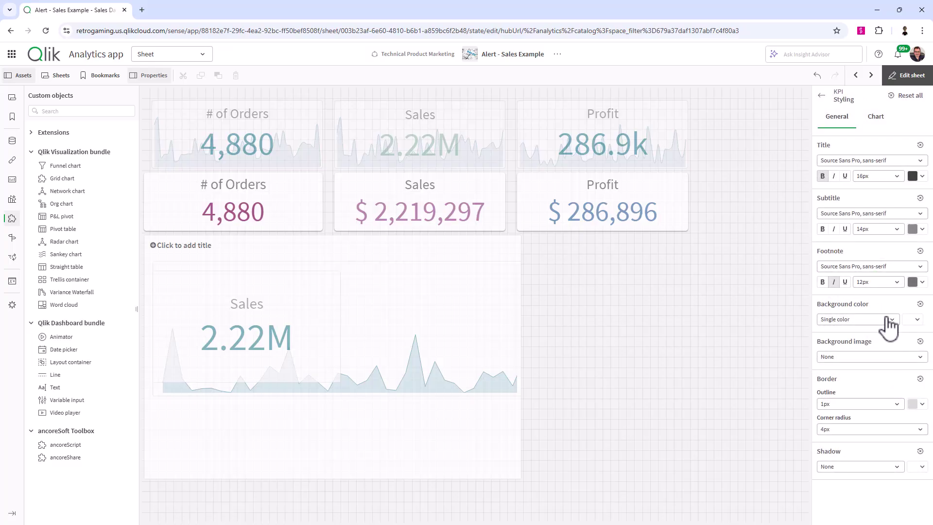
pyautogui.click(883, 320)
pyautogui.click(889, 326)
pyautogui.click(917, 320)
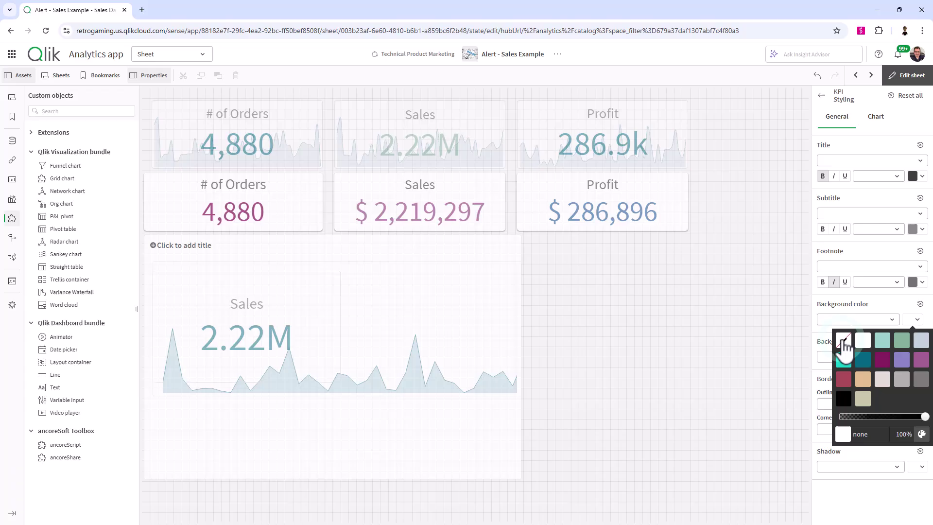
pyautogui.click(723, 299)
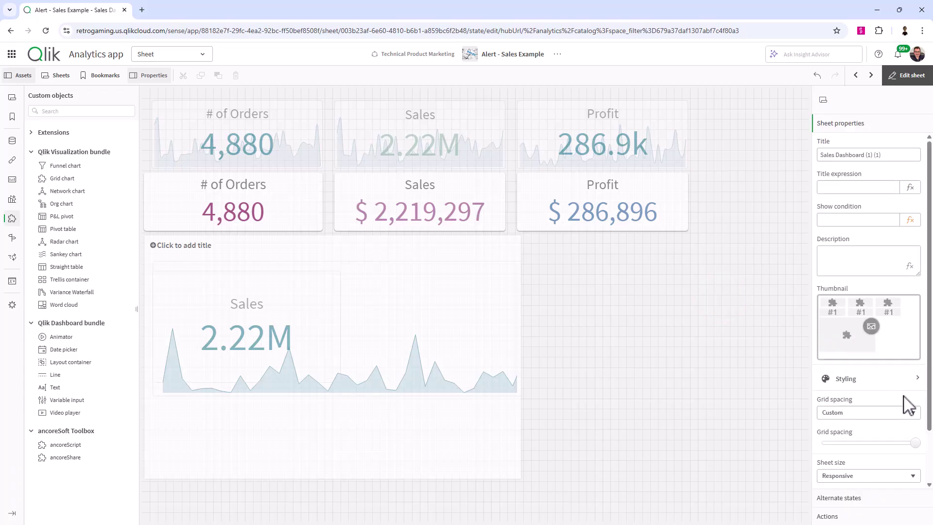
pyautogui.scroll(-2, 904, 397)
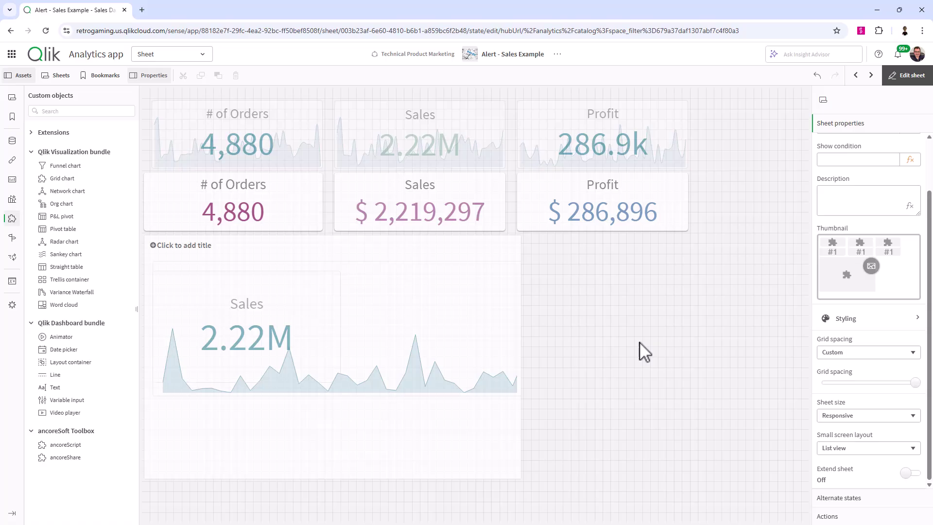
# - Set the Sales KPI's border outline to 0px in its Styling properties
pyautogui.rightClick(294, 301)
pyautogui.click(313, 245)
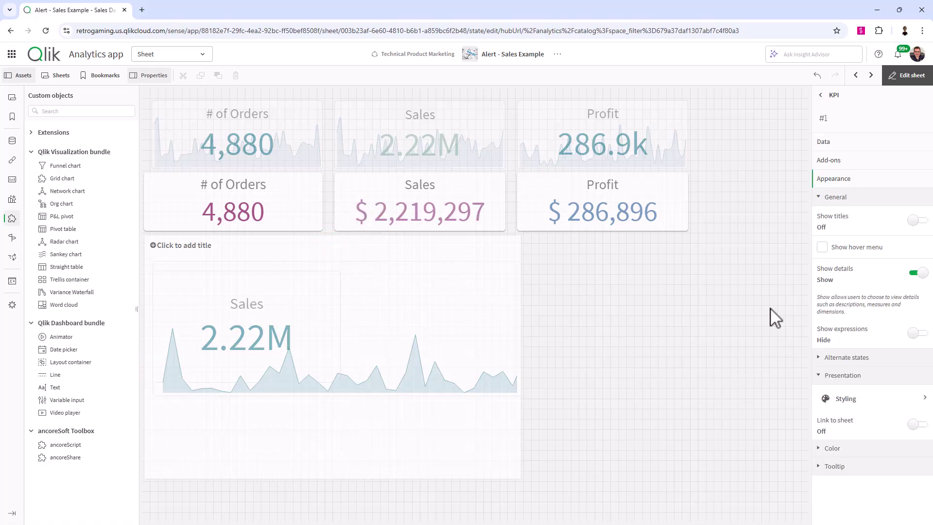
pyautogui.click(869, 400)
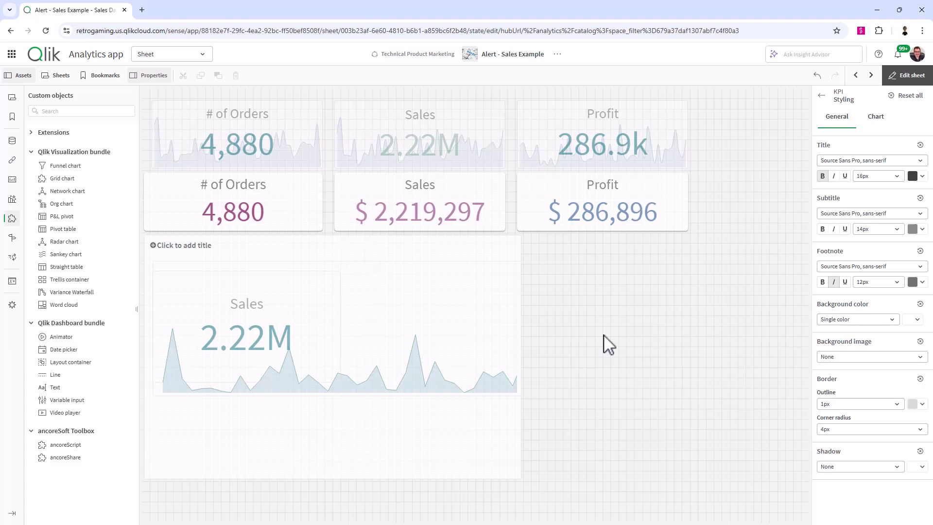
pyautogui.click(898, 405)
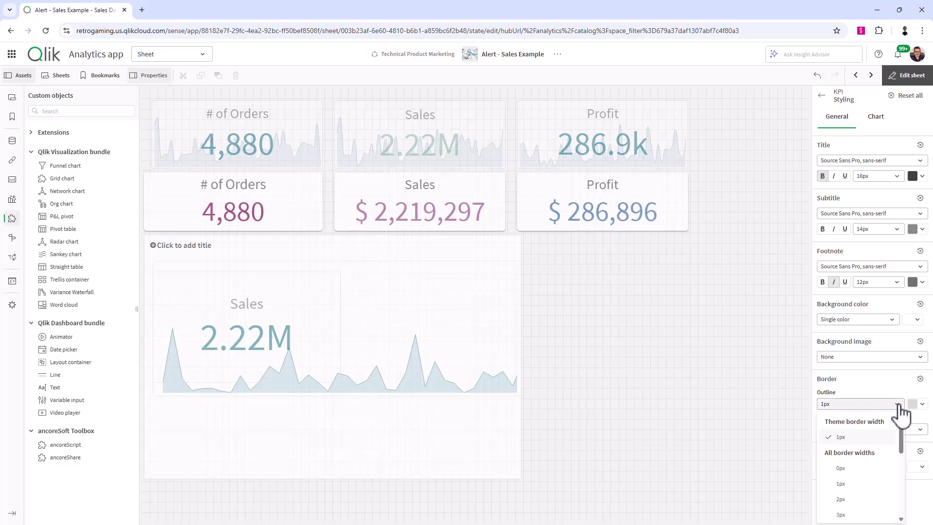
pyautogui.click(848, 469)
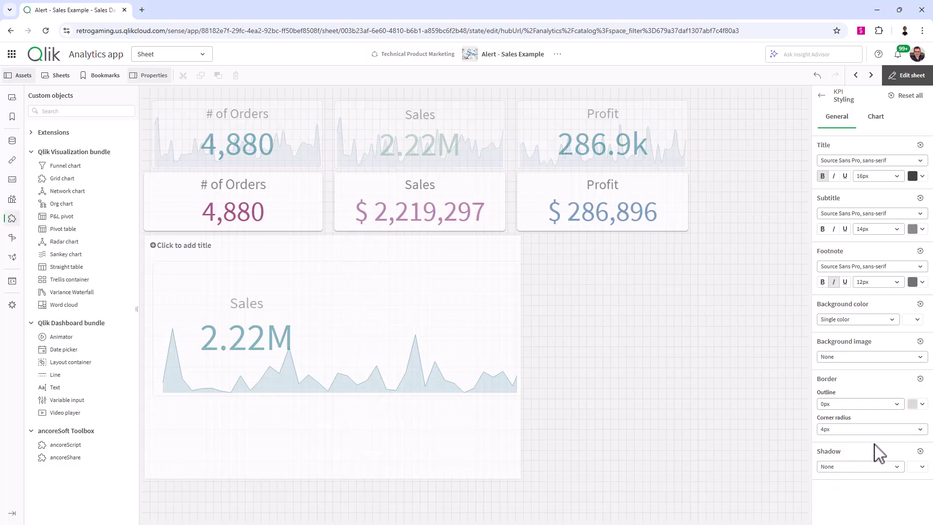
pyautogui.click(499, 322)
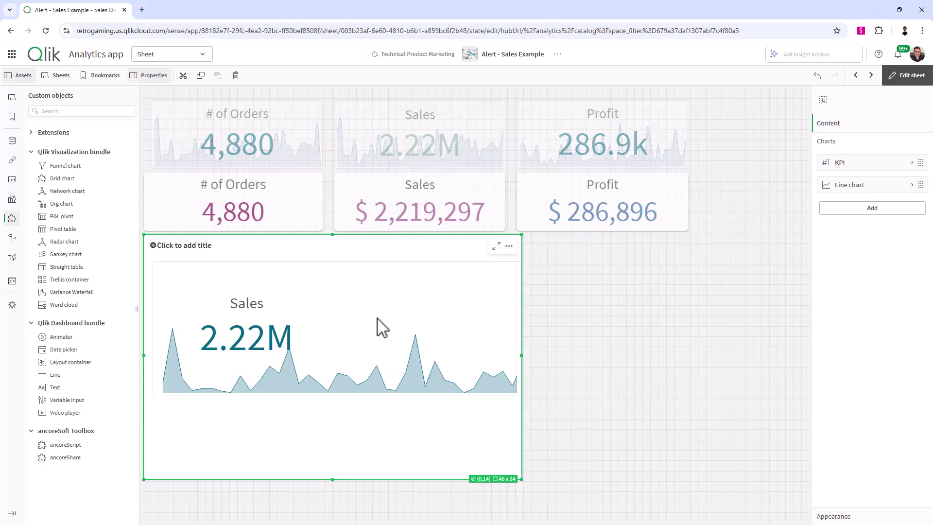
# - Move and resize the Sales KPI so it sits over the area chart
pyautogui.click(291, 327)
pyautogui.moveTo(275, 329); pyautogui.dragTo(354, 331)
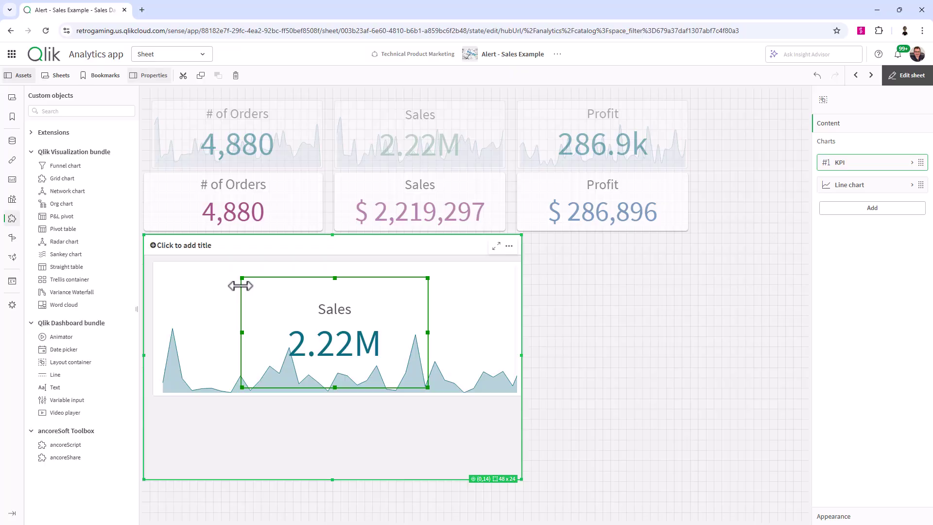
pyautogui.moveTo(243, 280); pyautogui.dragTo(210, 267)
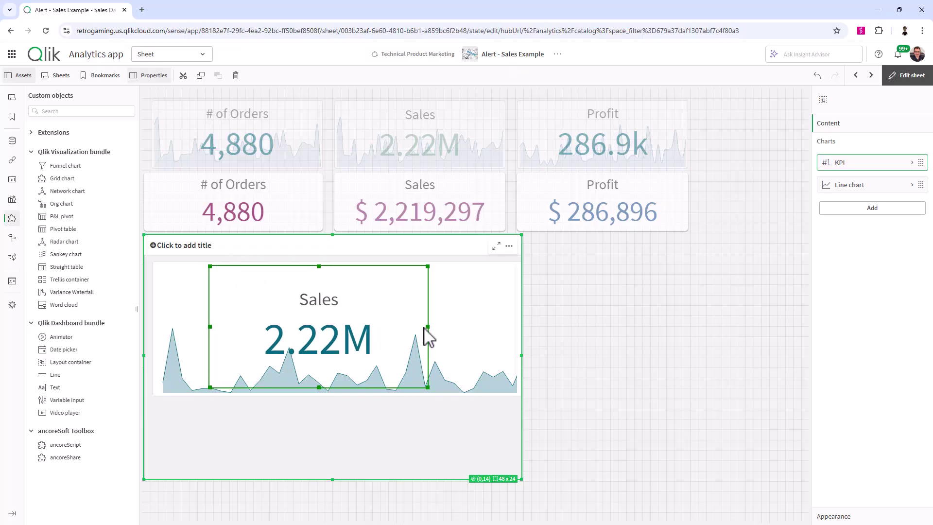
pyautogui.moveTo(427, 326); pyautogui.dragTo(450, 326)
pyautogui.moveTo(367, 348); pyautogui.dragTo(377, 346)
pyautogui.moveTo(347, 388); pyautogui.dragTo(349, 371)
pyautogui.moveTo(348, 306)
pyautogui.mouseDown()
pyautogui.moveTo(347, 330)
pyautogui.moveTo(344, 322)
pyautogui.mouseUp()
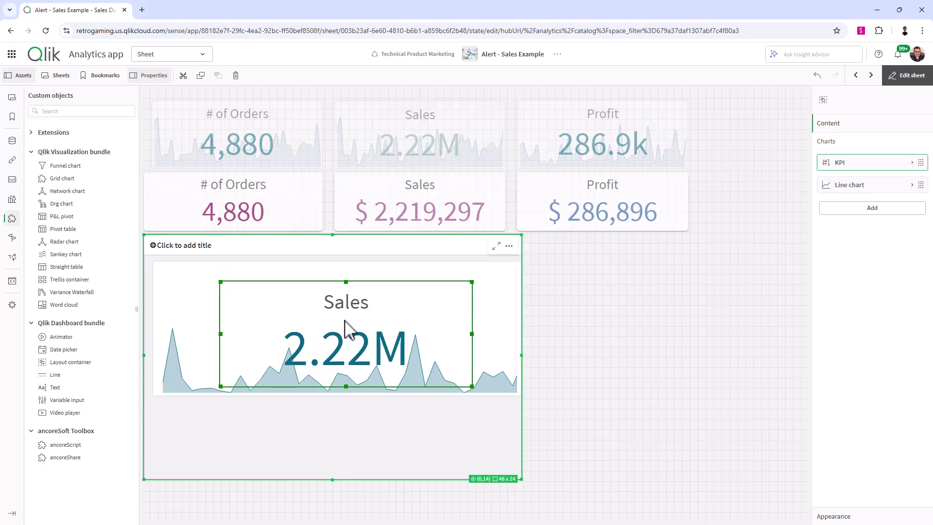
pyautogui.click(464, 415)
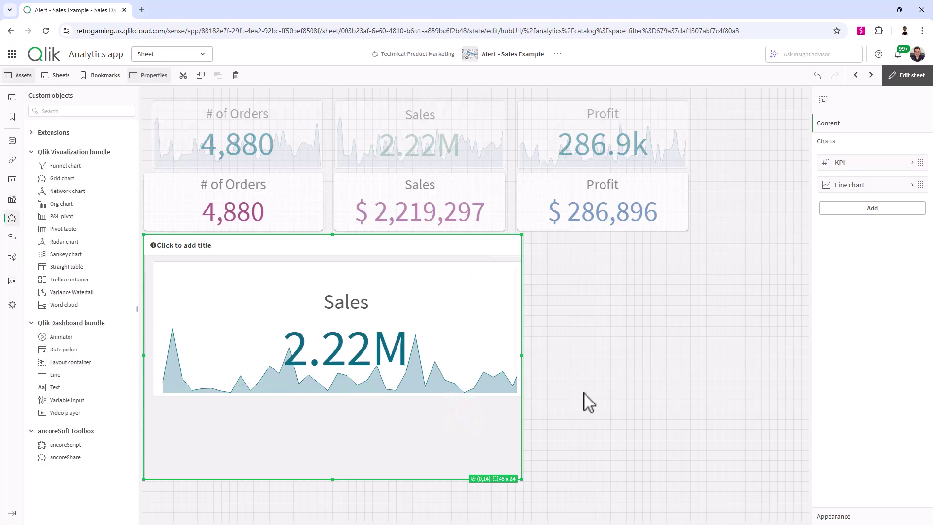
pyautogui.click(585, 394)
# - Enlarge the container to 63x25, shrink the area chart to the top-left, and fit the KPI over it
pyautogui.click(504, 267)
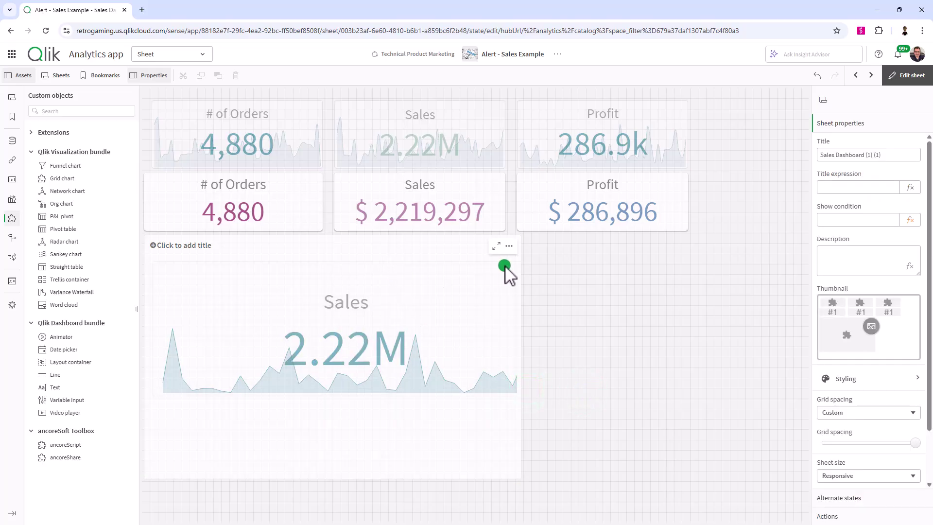
pyautogui.moveTo(522, 480); pyautogui.dragTo(504, 406)
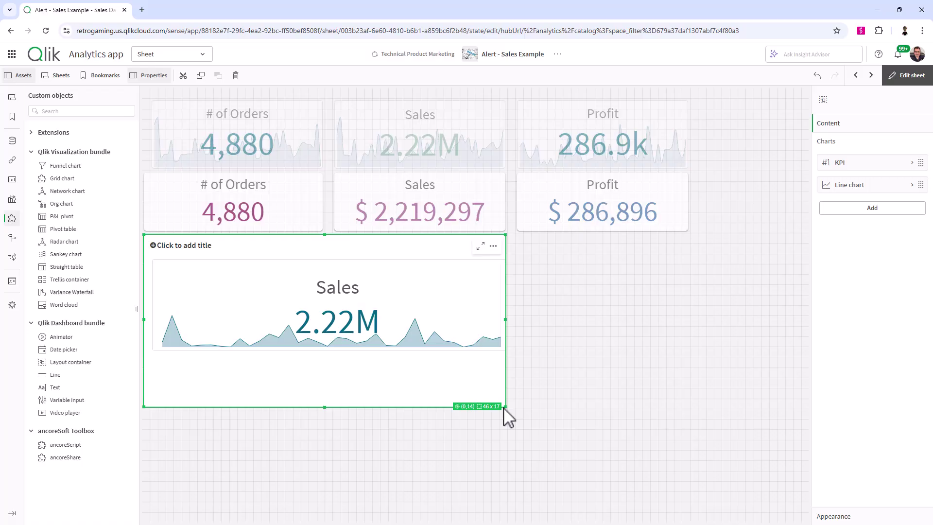
pyautogui.moveTo(504, 407); pyautogui.dragTo(642, 492)
pyautogui.click(481, 323)
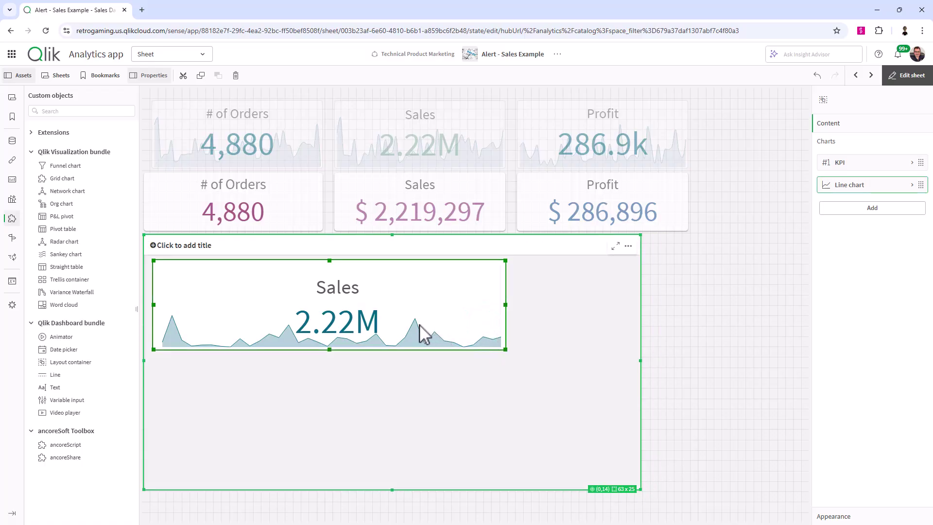
pyautogui.click(442, 383)
pyautogui.moveTo(410, 343); pyautogui.dragTo(324, 322)
pyautogui.click(413, 358)
pyautogui.click(287, 298)
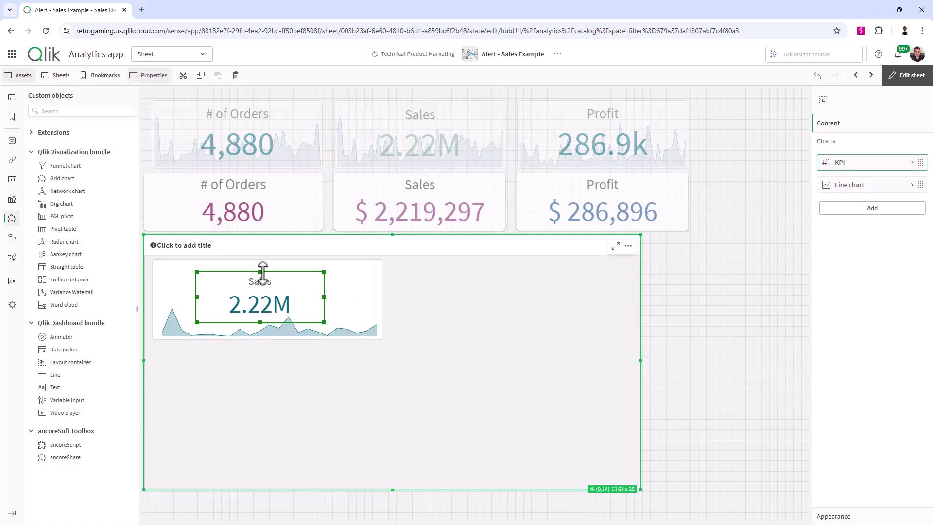
pyautogui.moveTo(264, 271); pyautogui.dragTo(284, 296)
# - Give the Sales area chart a 2px black border outline
pyautogui.click(385, 313)
pyautogui.click(374, 313)
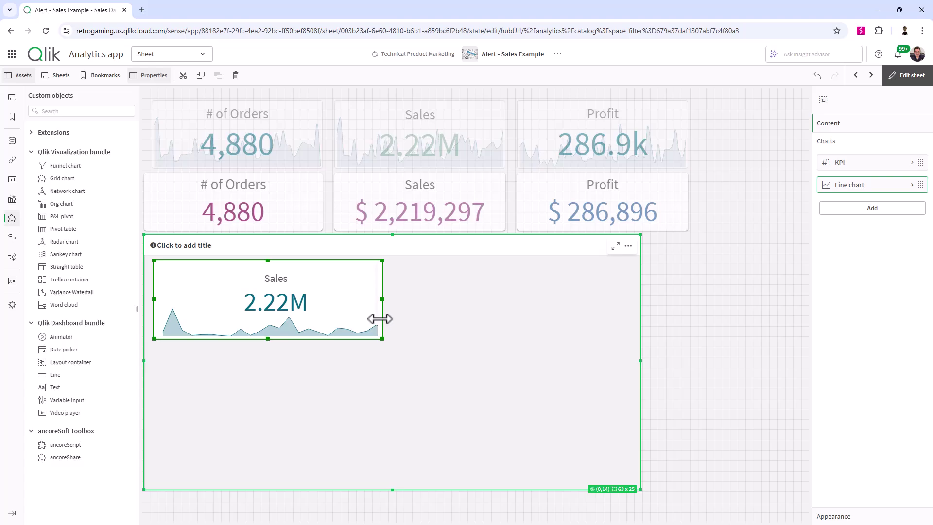
pyautogui.click(858, 187)
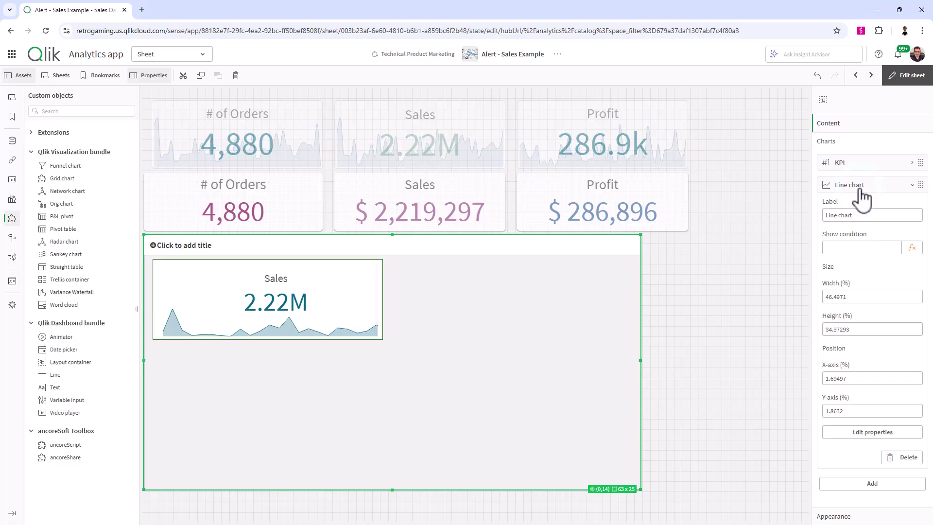
pyautogui.click(855, 434)
pyautogui.click(870, 420)
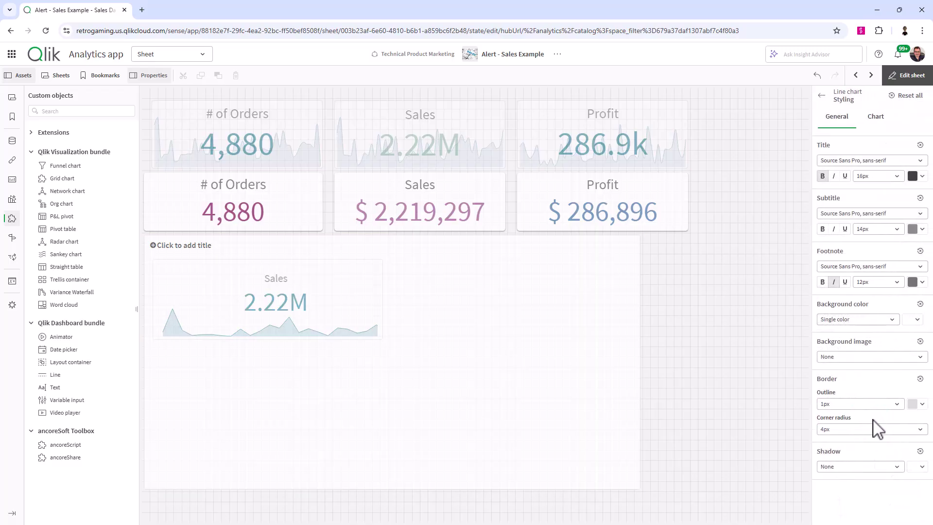
pyautogui.click(897, 404)
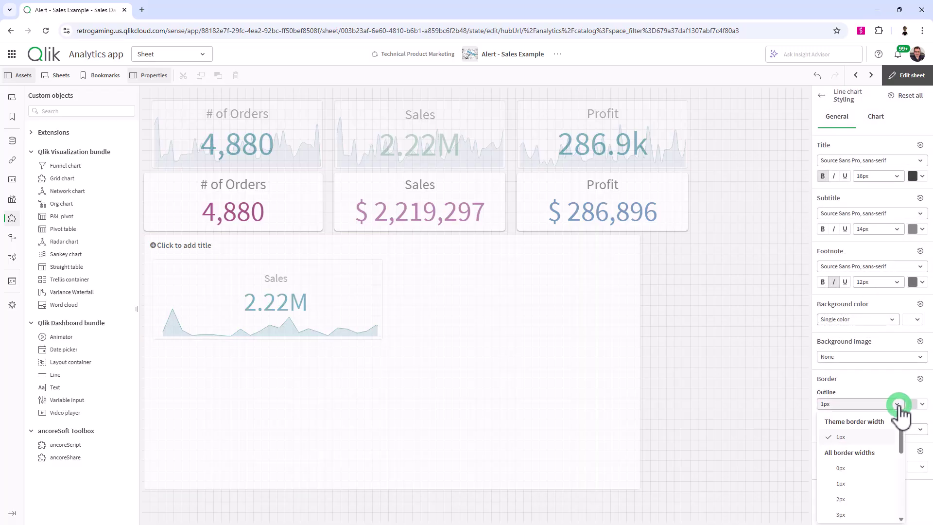
pyautogui.click(848, 499)
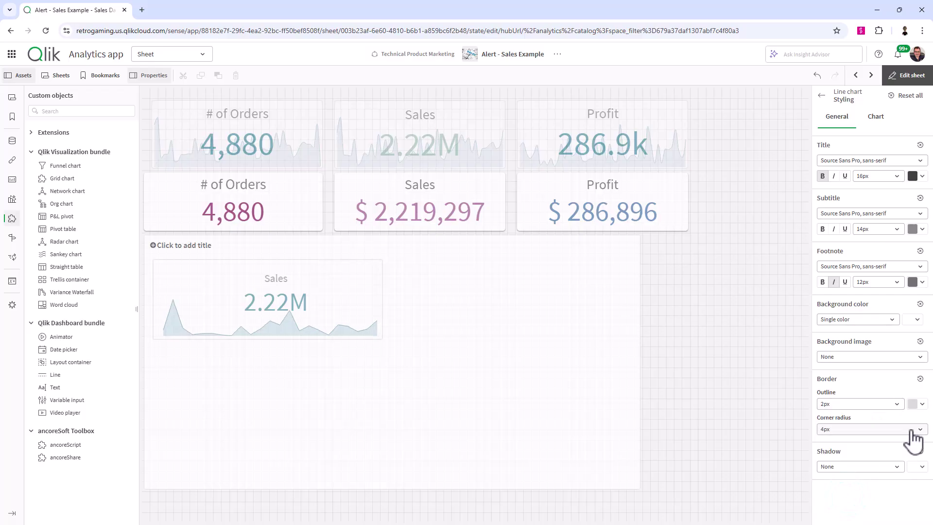
pyautogui.click(913, 404)
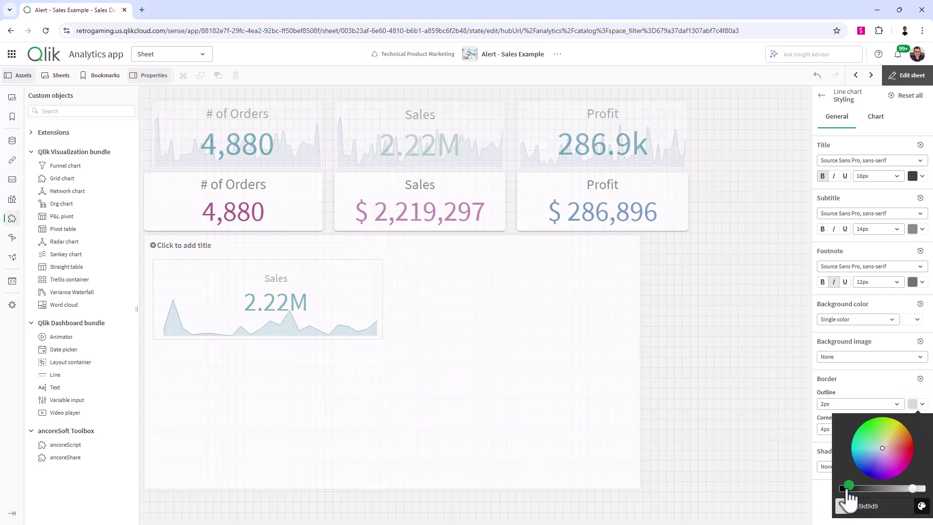
pyautogui.click(848, 486)
# - Set the chart's corner radius to 6px and shadow to Extra small, then preview the sheet
pyautogui.click(861, 378)
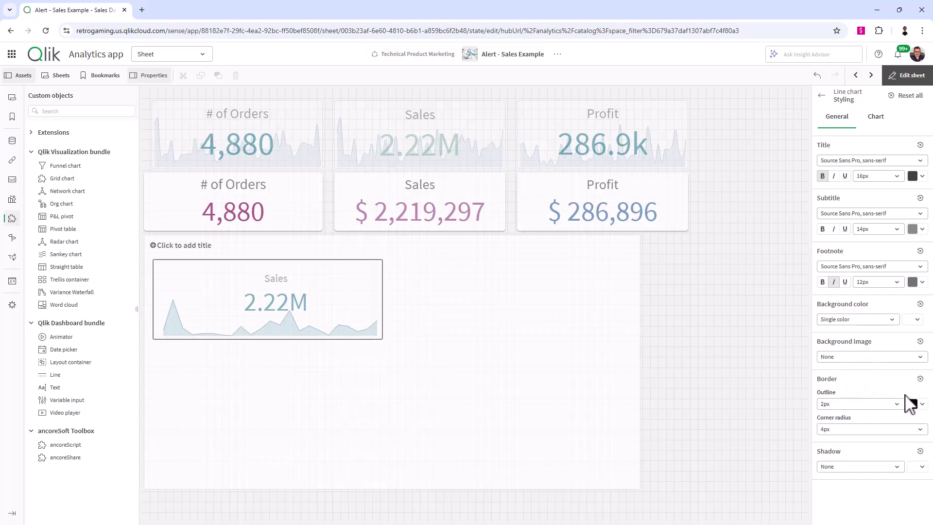
pyautogui.click(880, 430)
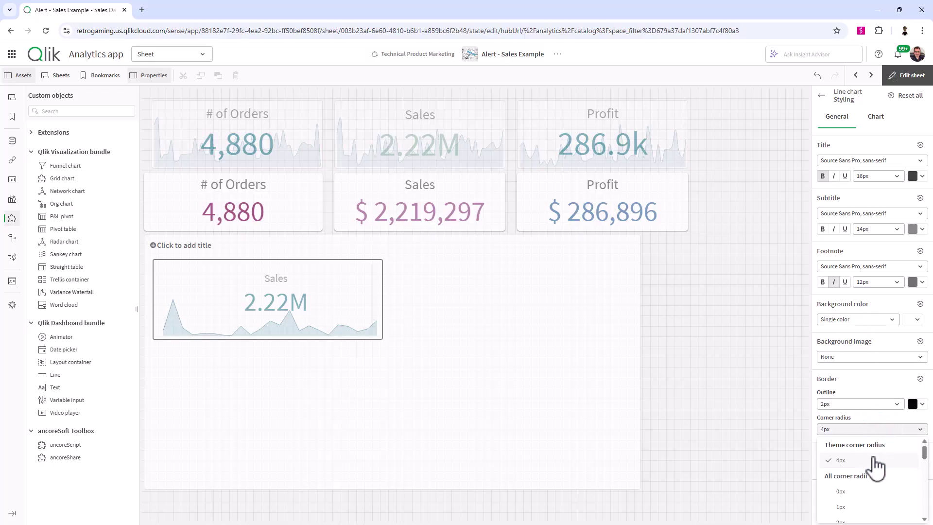
pyautogui.scroll(-2, 876, 467)
pyautogui.click(858, 489)
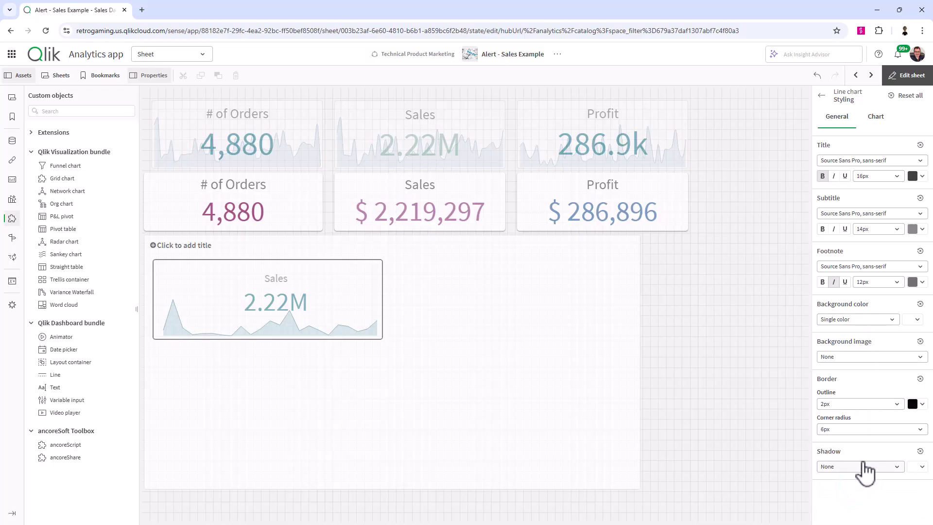
pyautogui.click(893, 469)
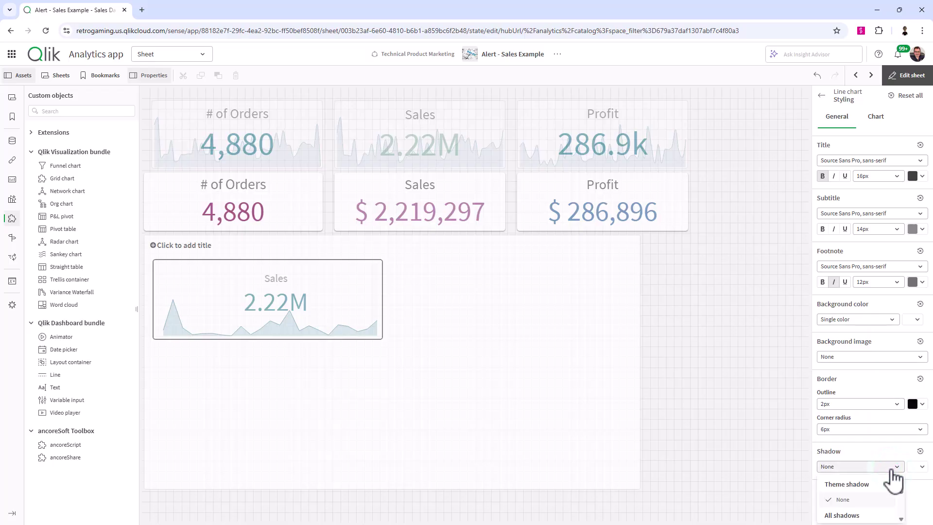
pyautogui.scroll(-1, 862, 510)
pyautogui.click(855, 513)
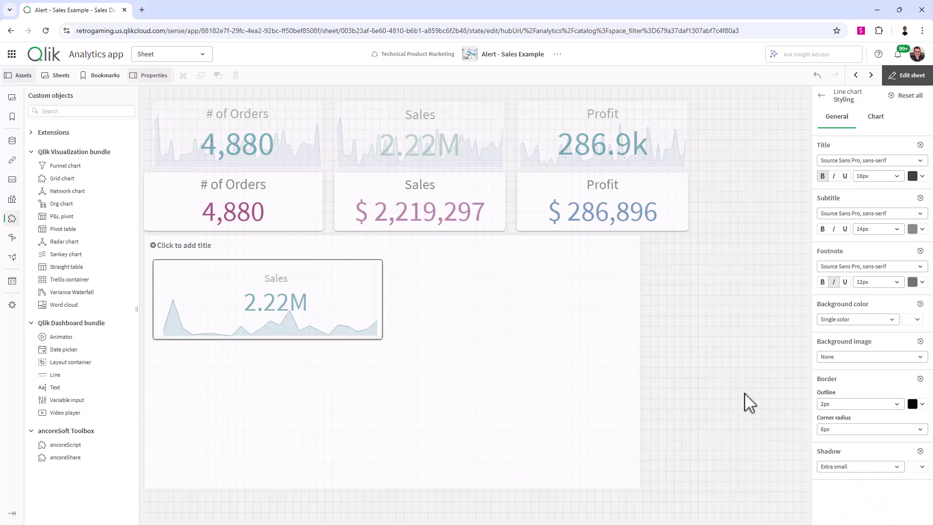
pyautogui.click(707, 354)
pyautogui.click(919, 82)
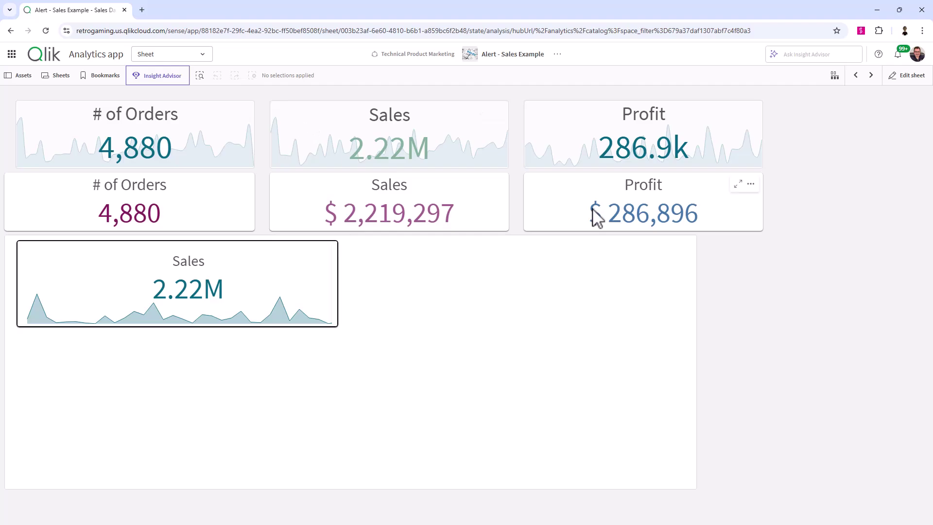
# - Duplicate the Sales area chart and move the copy below the original
pyautogui.click(914, 77)
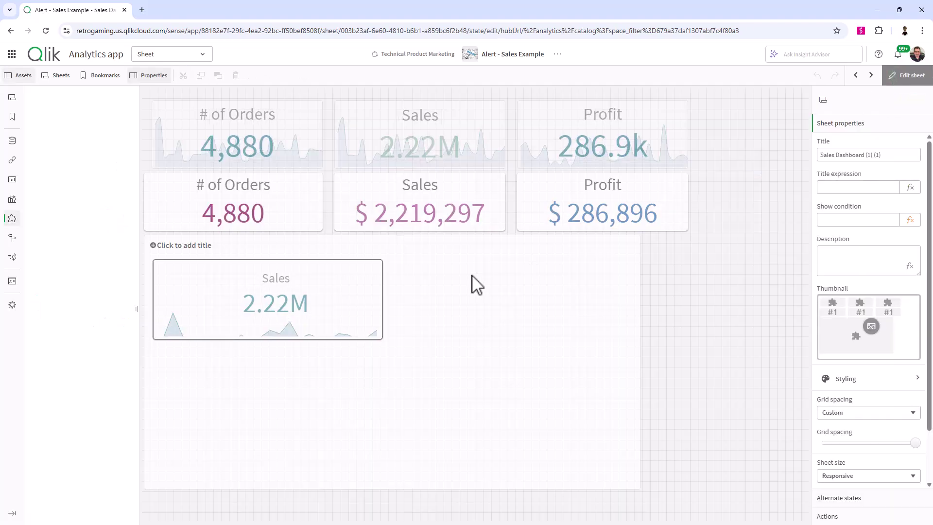
pyautogui.click(359, 302)
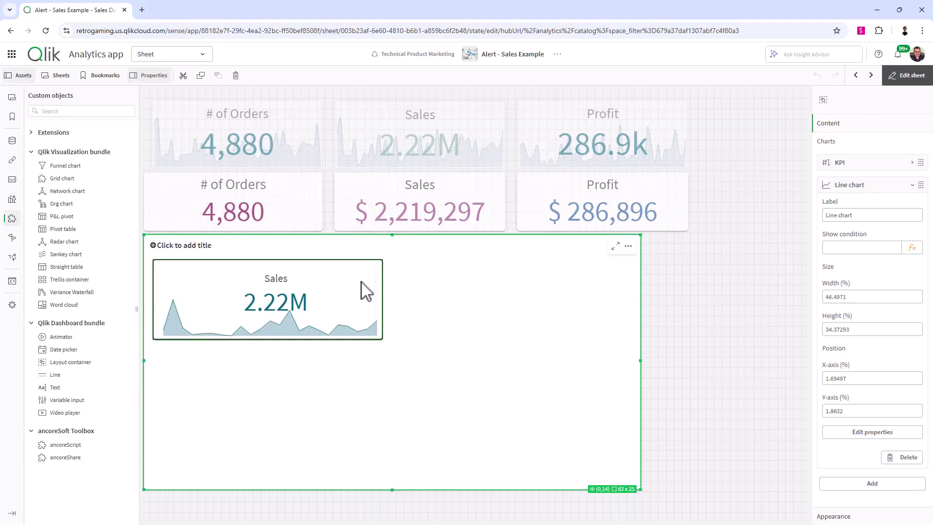
pyautogui.rightClick(366, 290)
pyautogui.click(387, 309)
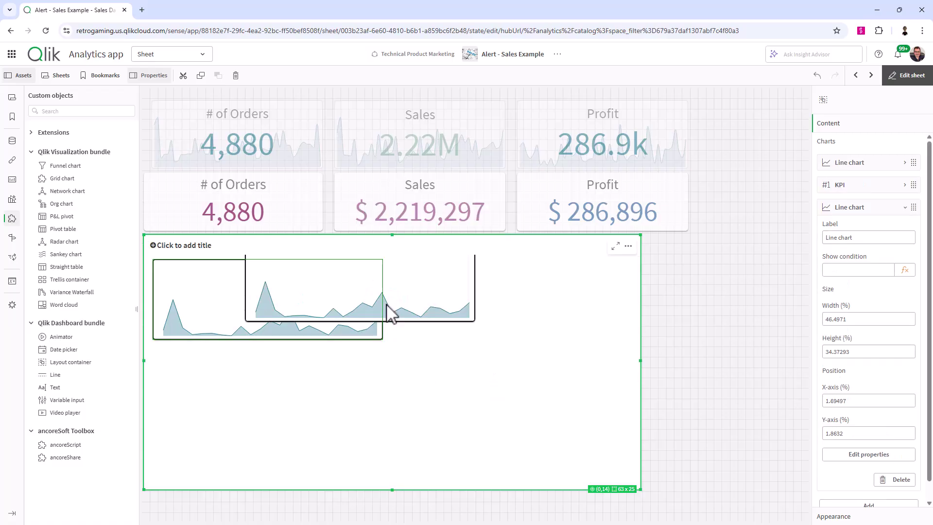
pyautogui.moveTo(408, 298); pyautogui.dragTo(307, 397)
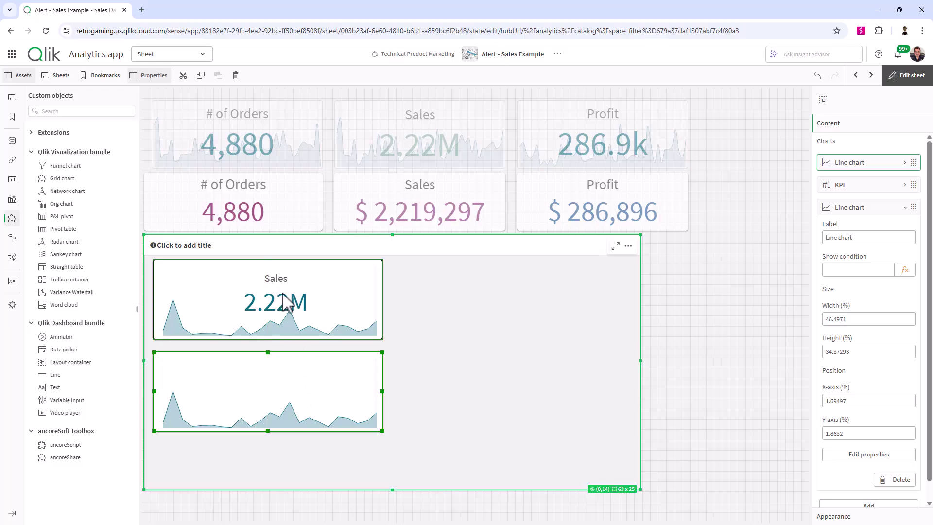
# - Duplicate the Sales KPI and move the copy onto the lower area chart
pyautogui.rightClick(286, 302)
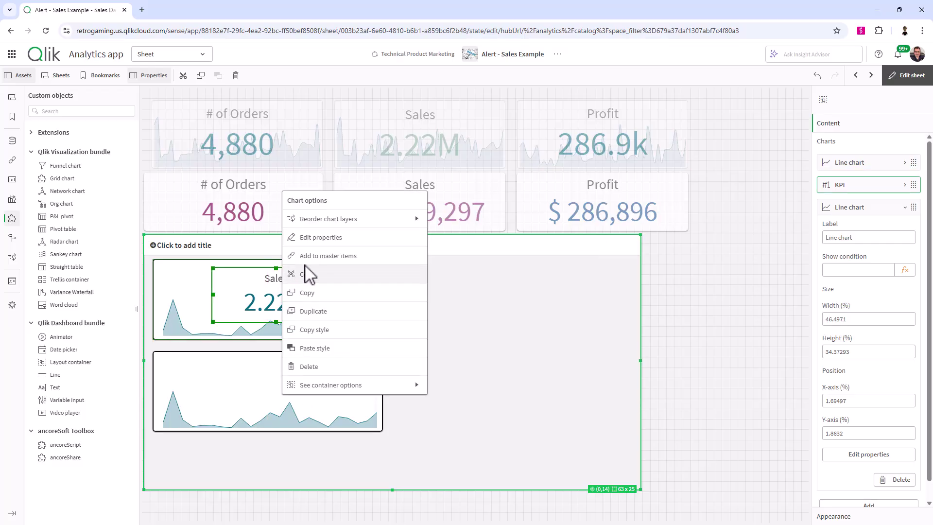
pyautogui.click(321, 313)
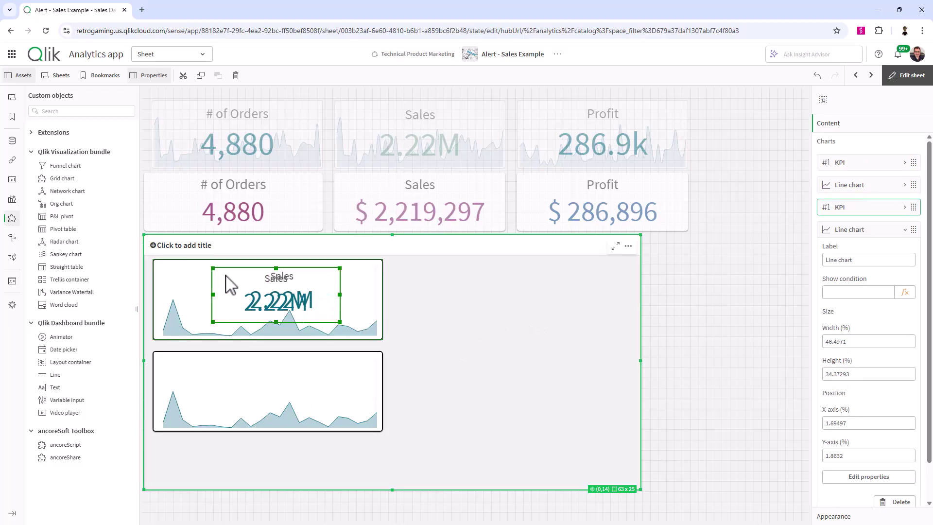
pyautogui.moveTo(270, 297); pyautogui.dragTo(258, 387)
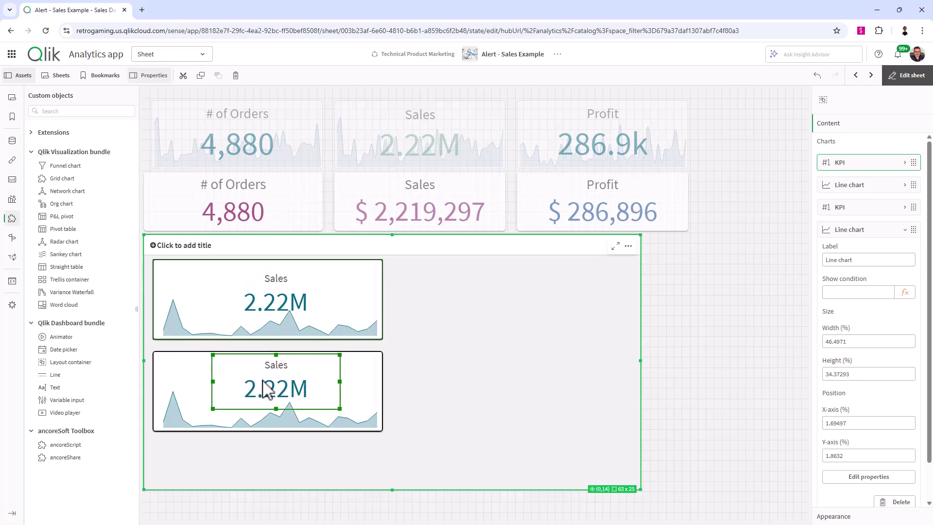
pyautogui.rightClick(269, 388)
# - Unlink the lower KPI's Sales measure from its master item to edit its expression
pyautogui.click(295, 329)
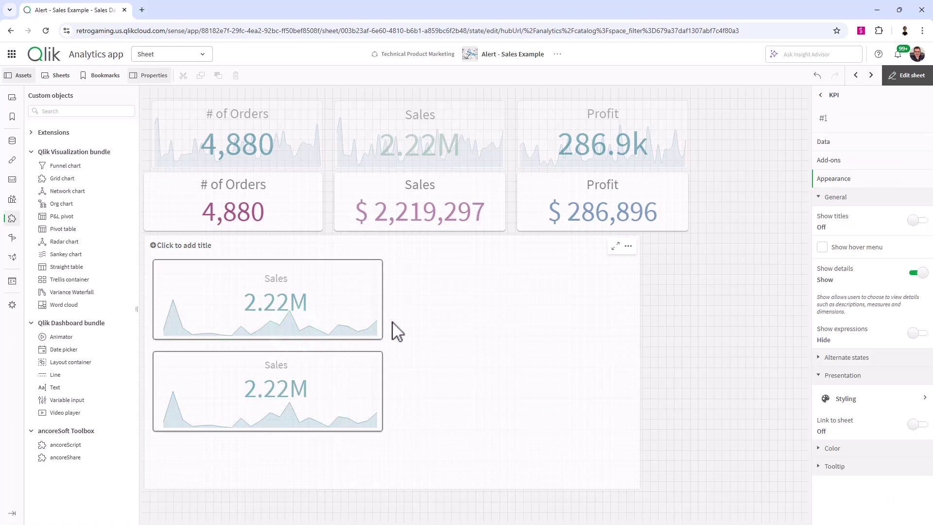
pyautogui.click(828, 148)
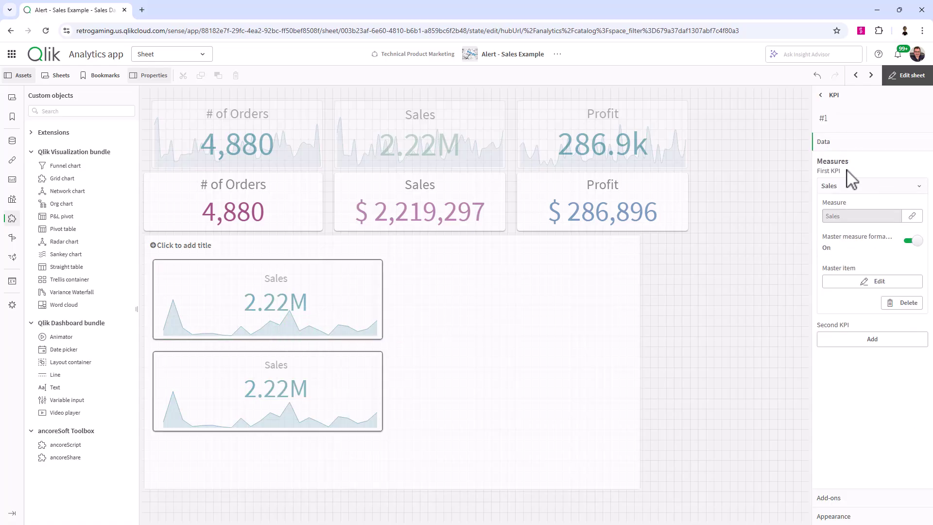
pyautogui.click(912, 216)
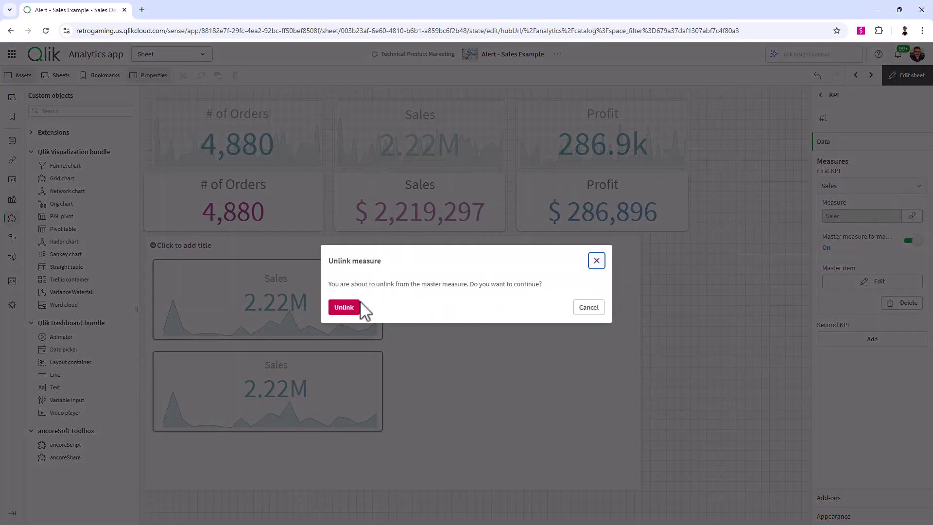
pyautogui.click(361, 304)
pyautogui.moveTo(889, 214); pyautogui.dragTo(747, 237)
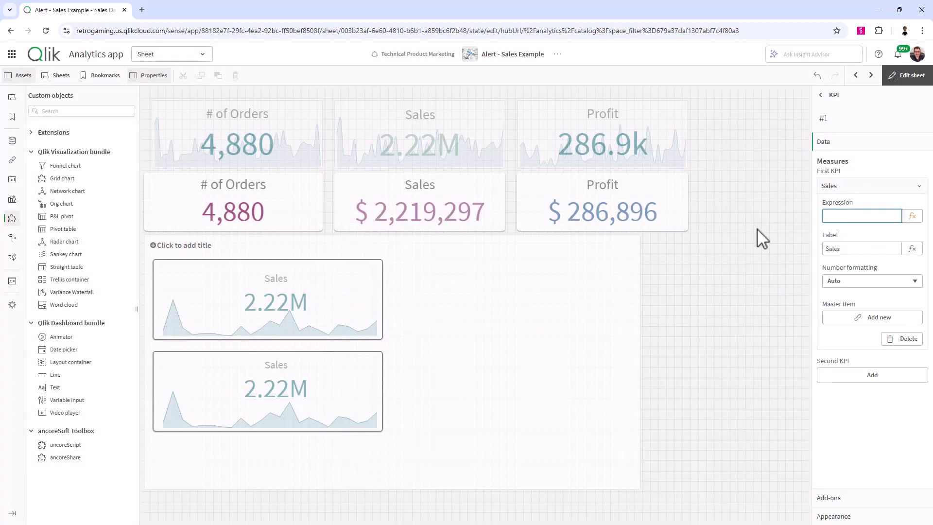
pyautogui.click(913, 216)
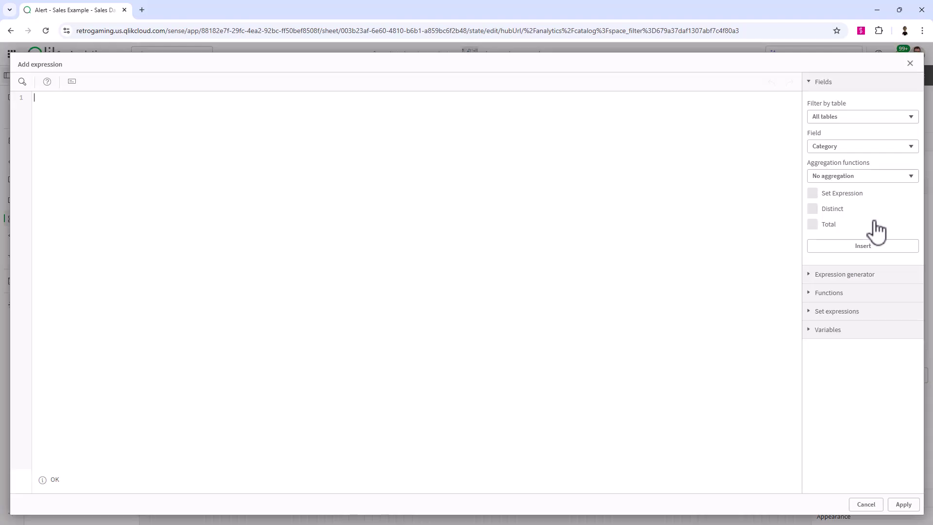
# - Replace the KPI expression with count(distinct [Order ID]), now showing 4.88k
pyautogui.click(641, 197)
pyautogui.write('tot')
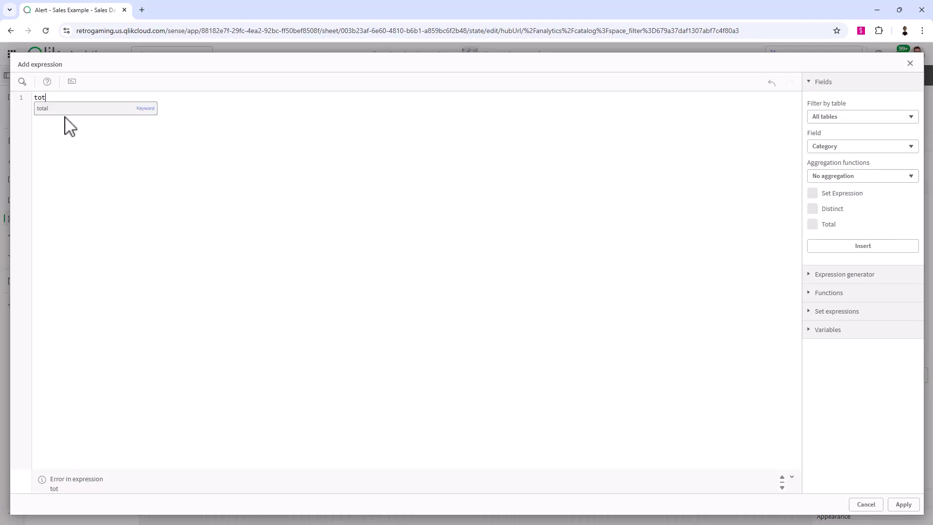
pyautogui.press('BackSpace')
pyautogui.press('BackSpace')
pyautogui.press('BackSpace')
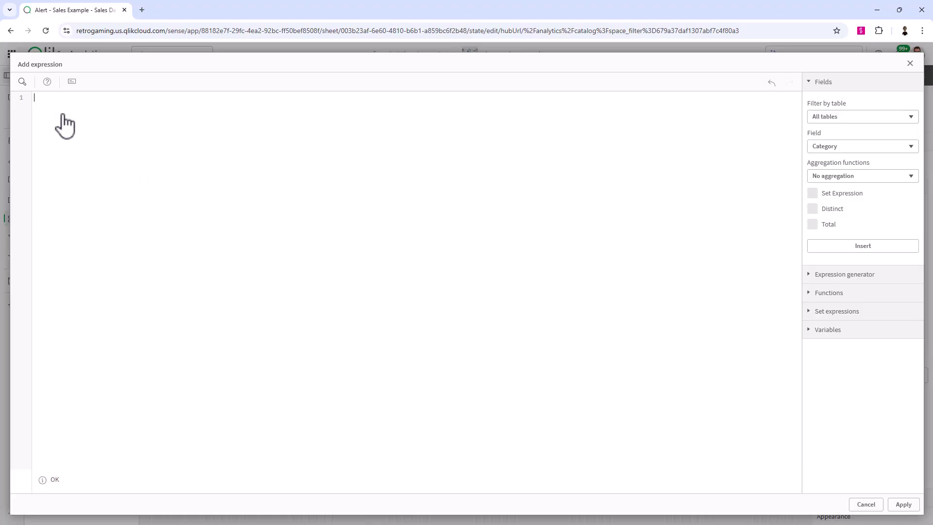
pyautogui.write('orde')
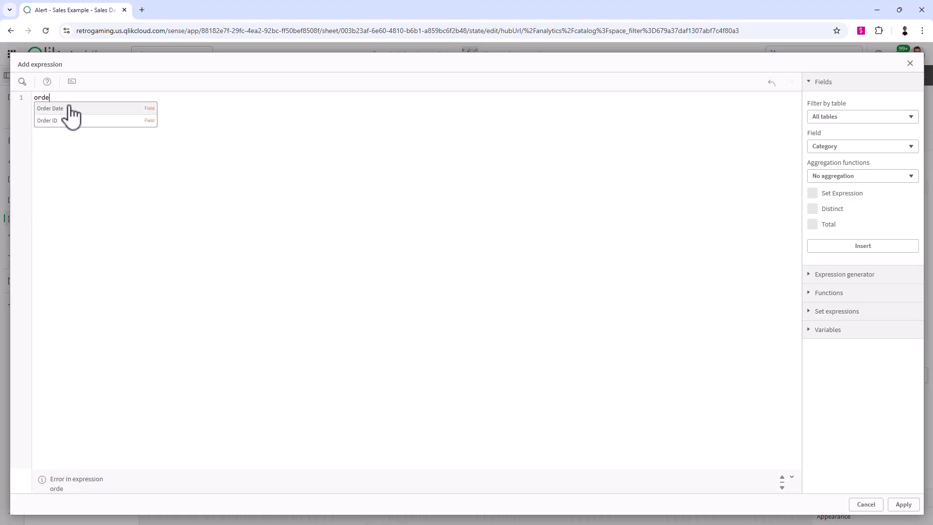
pyautogui.click(69, 97)
pyautogui.press('BackSpace')
pyautogui.press('BackSpace')
pyautogui.press('BackSpace')
pyautogui.press('BackSpace')
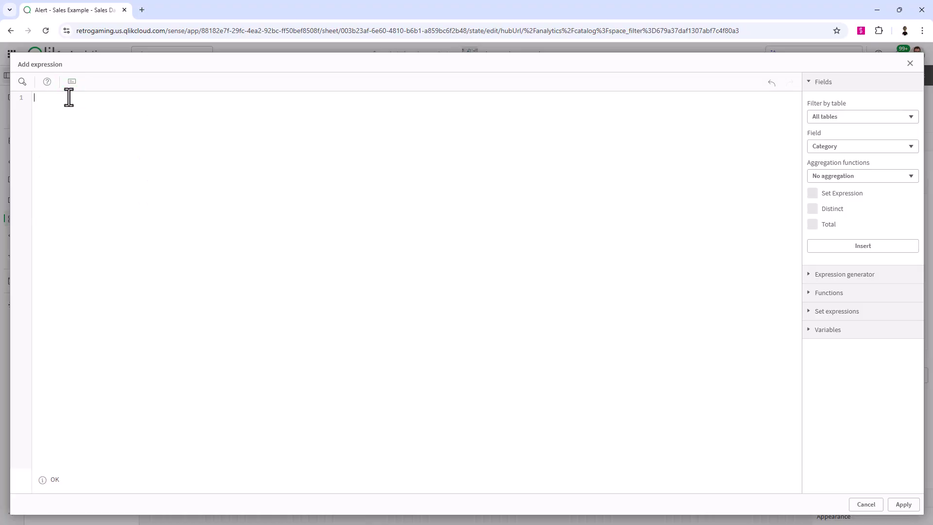
pyautogui.write('count dis')
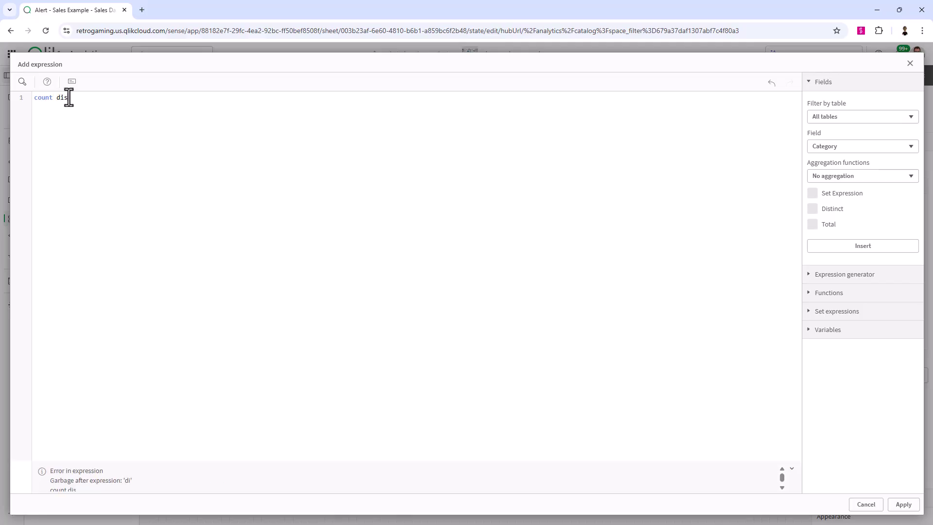
pyautogui.press('Down')
pyautogui.press('Return')
pyautogui.write('ord')
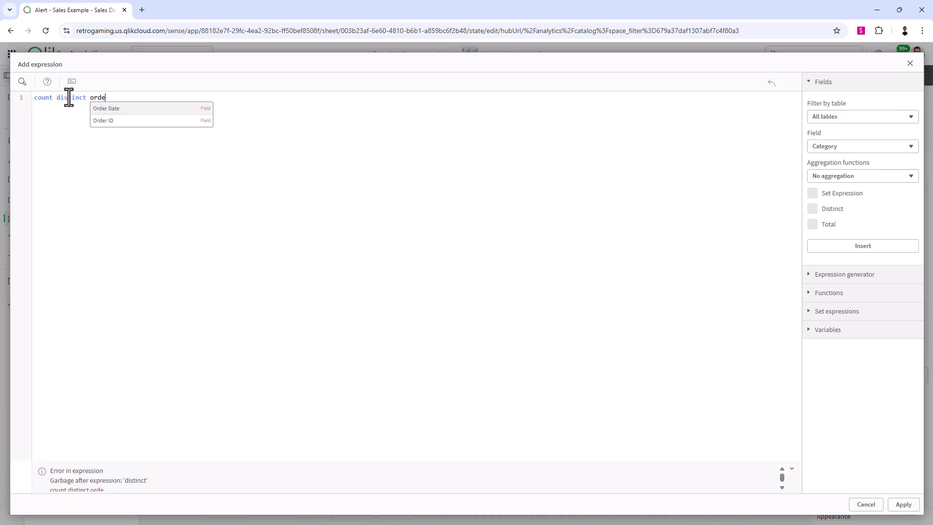
pyautogui.write('e')
pyautogui.press('Down')
pyautogui.press('Return')
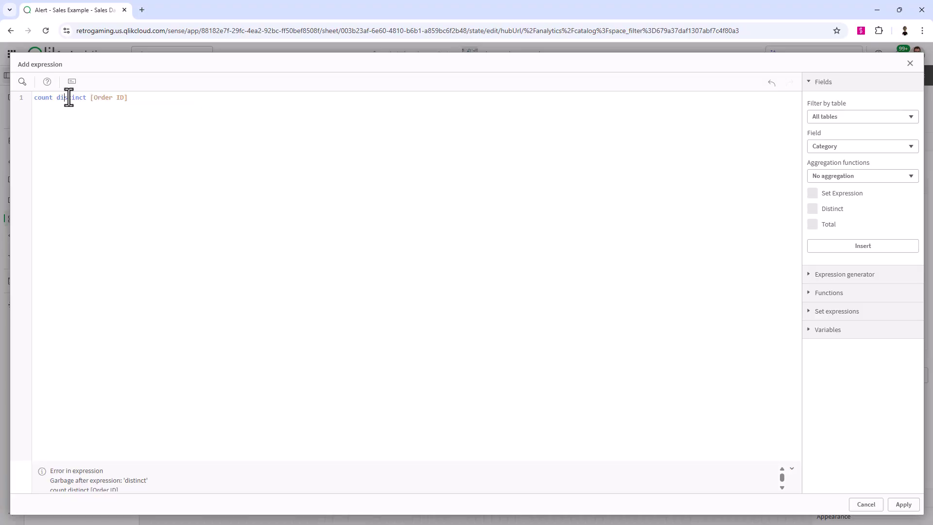
pyautogui.write('(')
pyautogui.press('End')
pyautogui.write(')')
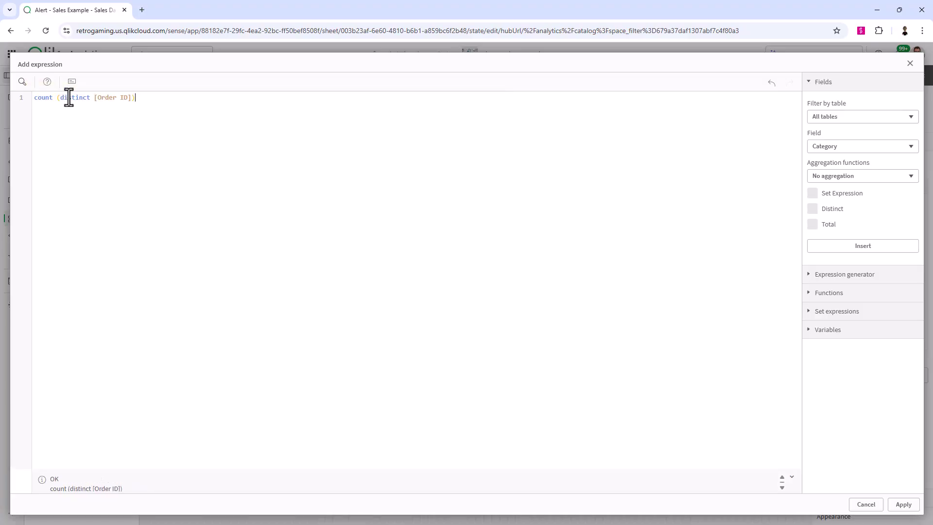
pyautogui.click(902, 505)
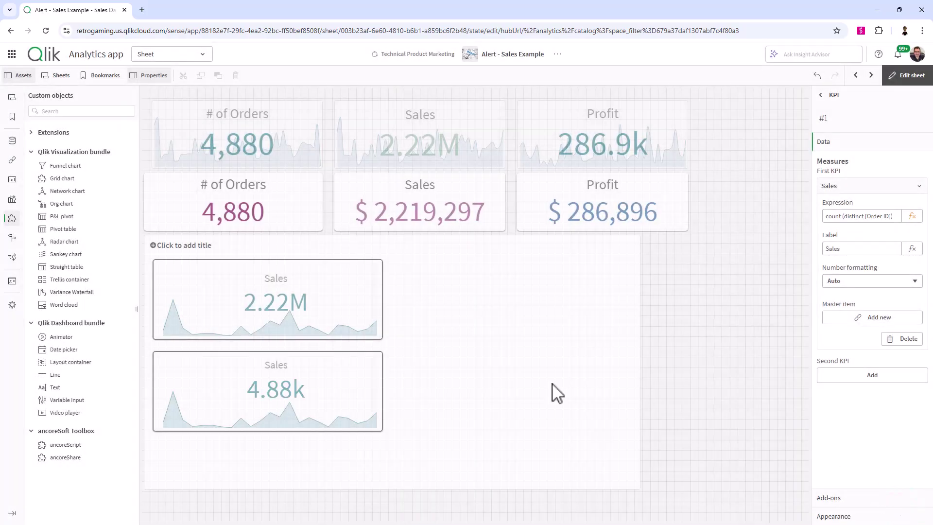
# - Change the lower KPI's label from Sales to Orders
pyautogui.click(280, 365)
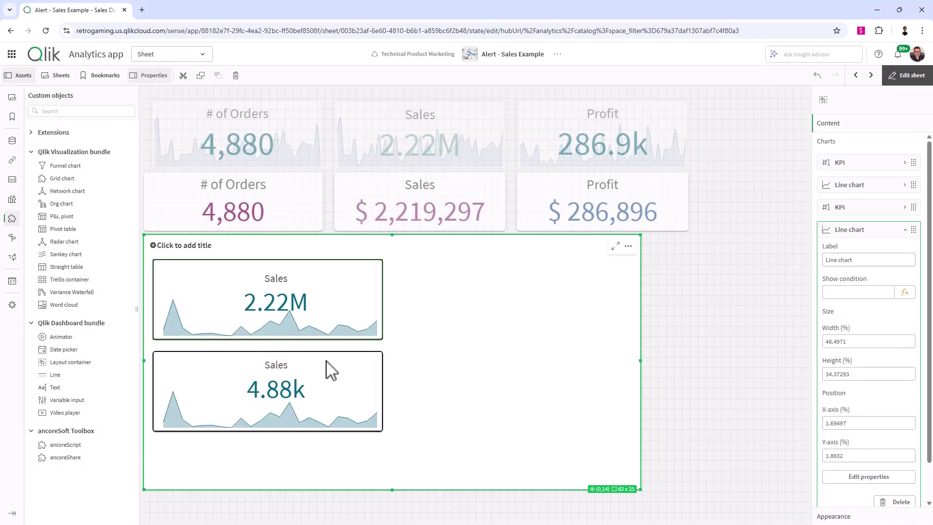
pyautogui.rightClick(255, 367)
pyautogui.click(285, 316)
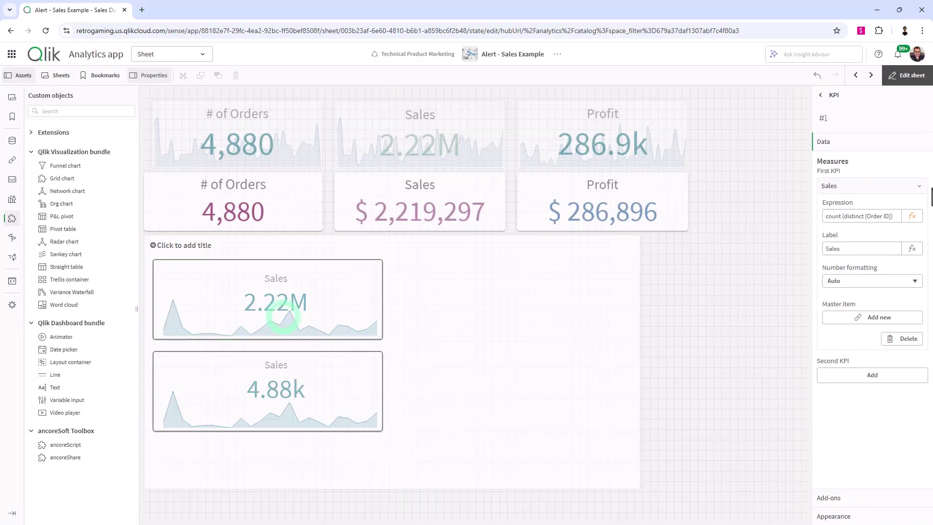
pyautogui.doubleClick(853, 248)
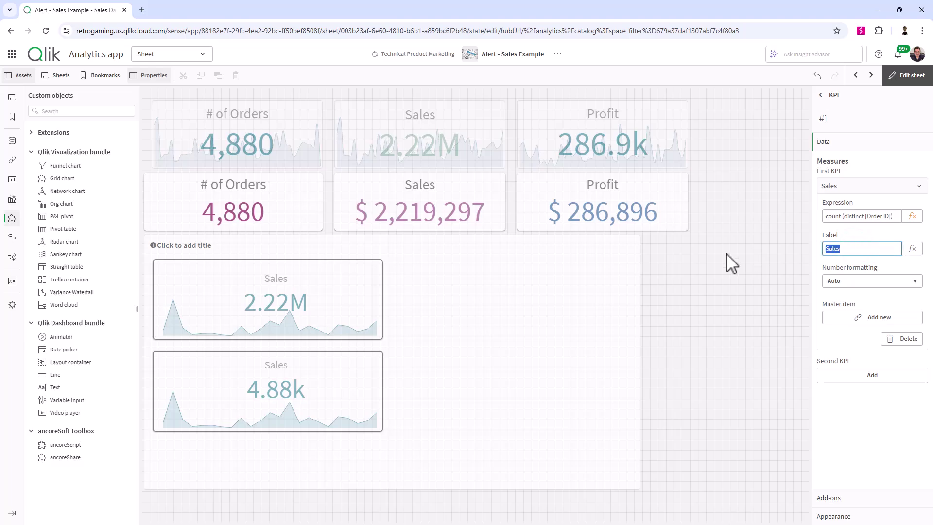
pyautogui.write('Orders')
pyautogui.press('Return')
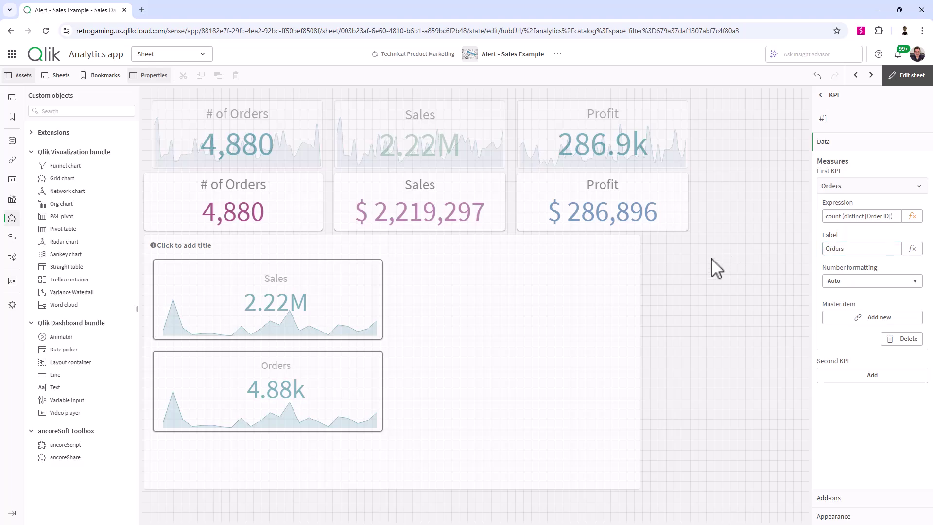
pyautogui.click(287, 404)
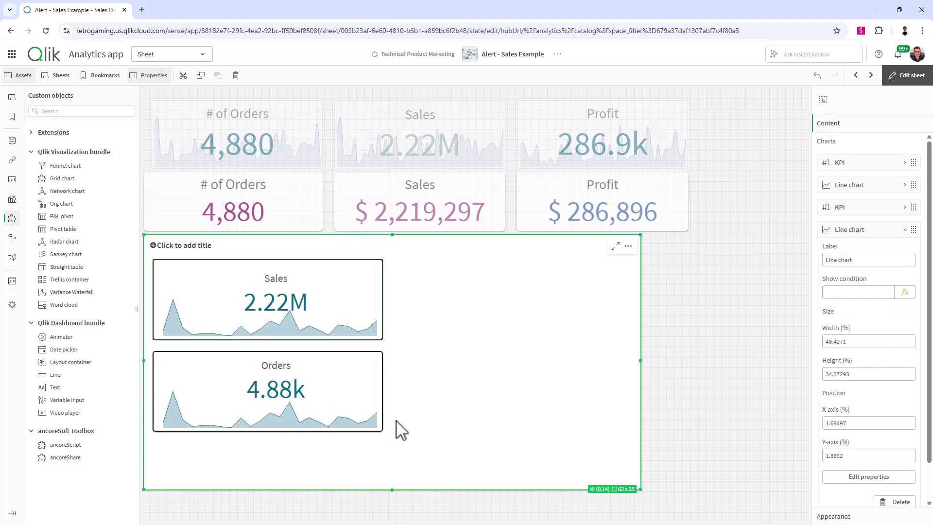
# - Unlink the Sales master measure on the area chart behind the Orders KPI
pyautogui.click(308, 387)
pyautogui.click(360, 404)
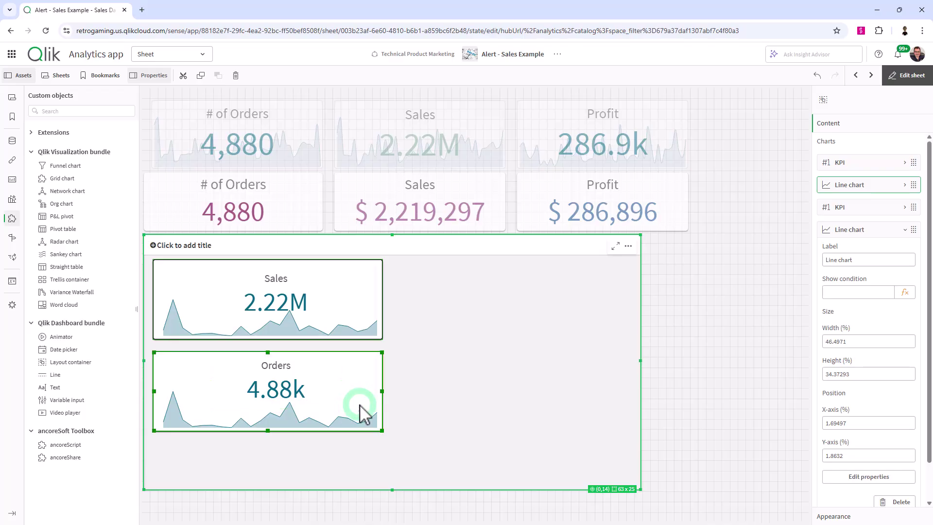
pyautogui.rightClick(360, 413)
pyautogui.click(365, 348)
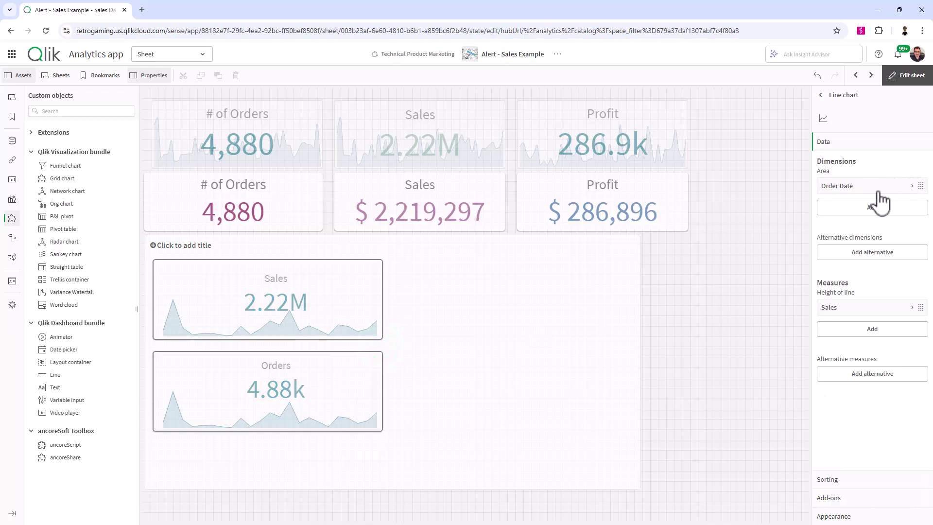
pyautogui.click(851, 321)
pyautogui.click(902, 338)
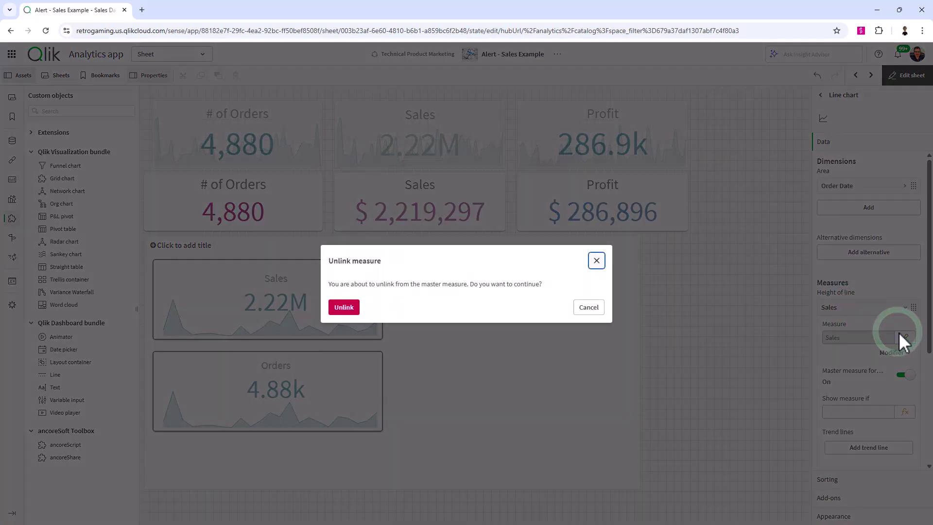
pyautogui.click(341, 309)
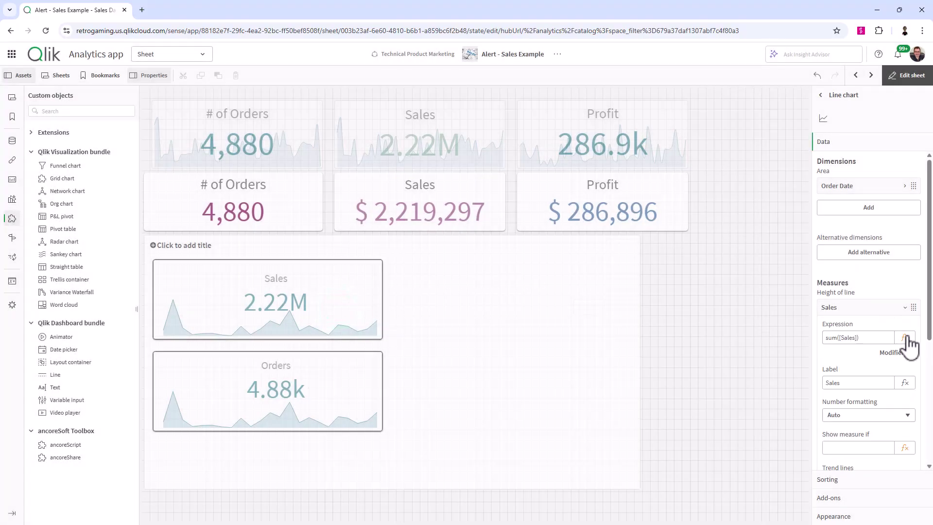
# - Replace the area chart's sum([Sales]) expression with count(distinct [Order ID])
pyautogui.click(904, 339)
pyautogui.click(81, 97)
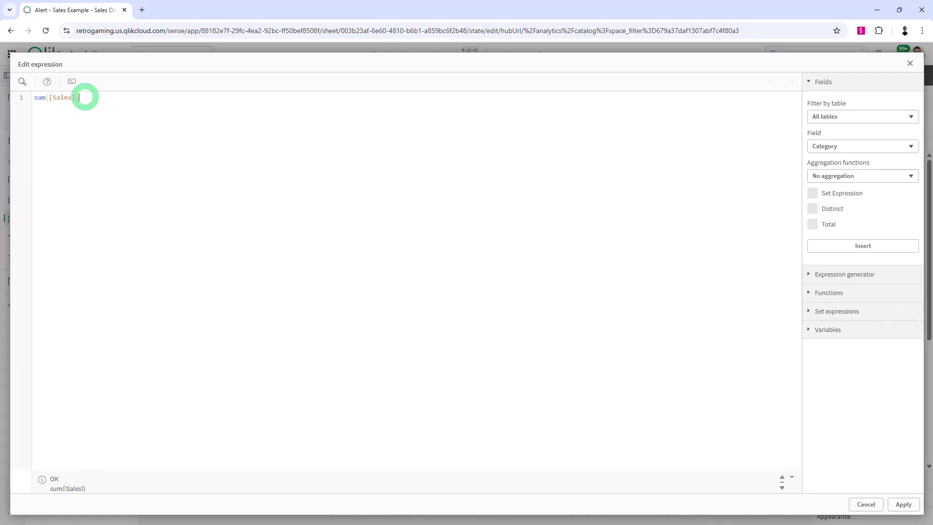
pyautogui.hotkey('ctrl', 'a')
pyautogui.write('co')
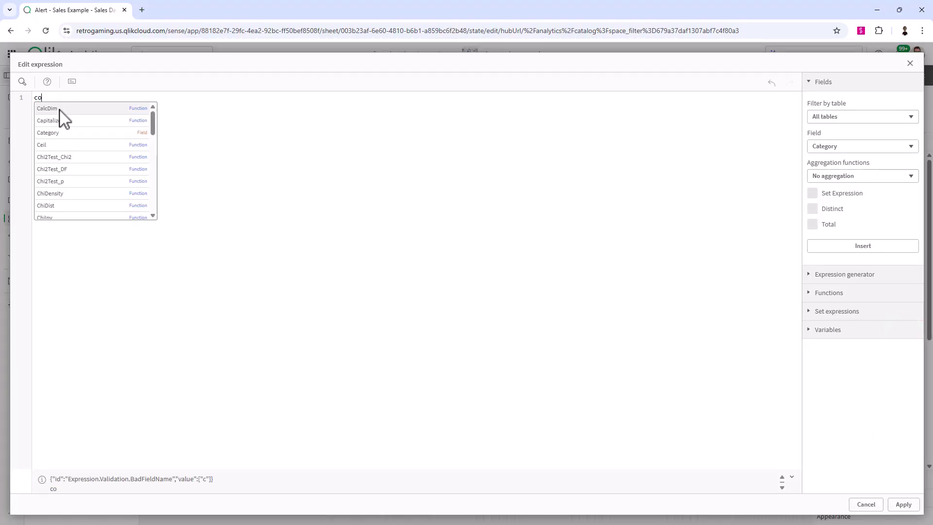
pyautogui.write('unt (dis')
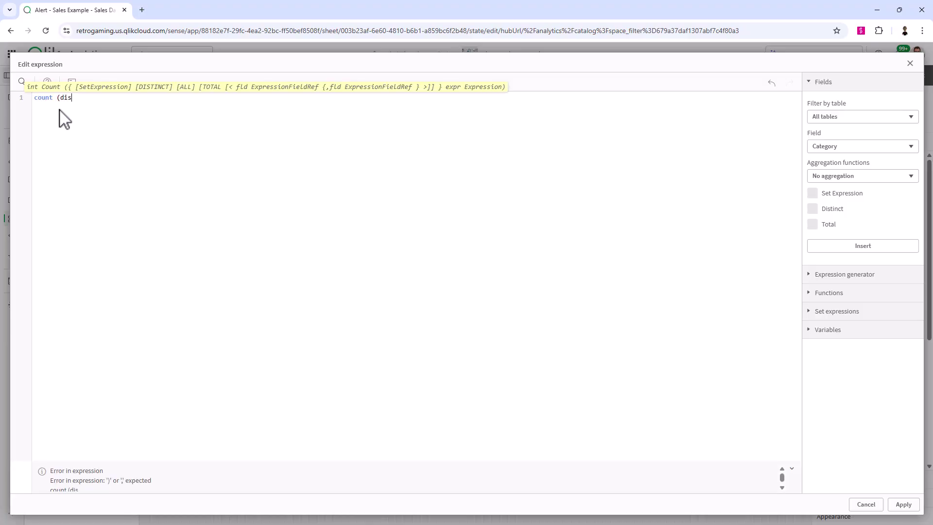
pyautogui.click(68, 120)
pyautogui.write('order')
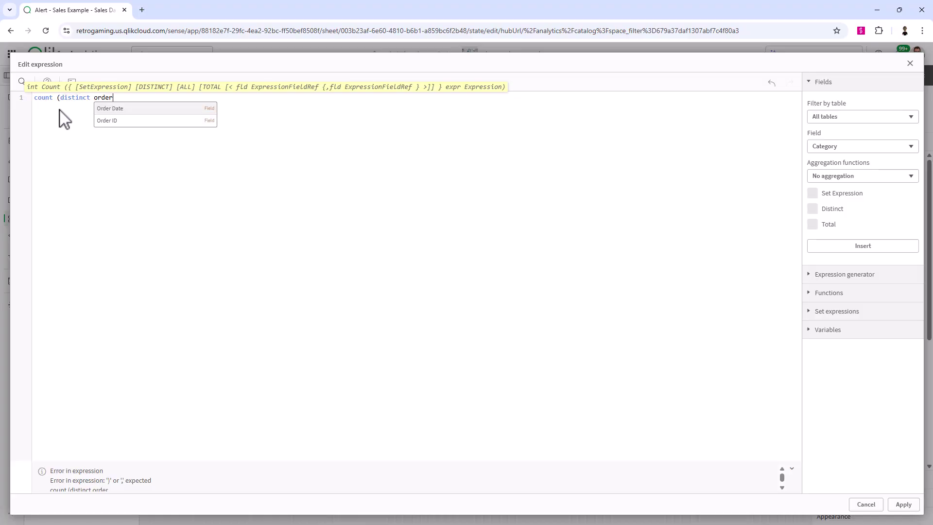
pyautogui.press('Down')
pyautogui.press('Return')
pyautogui.write(')')
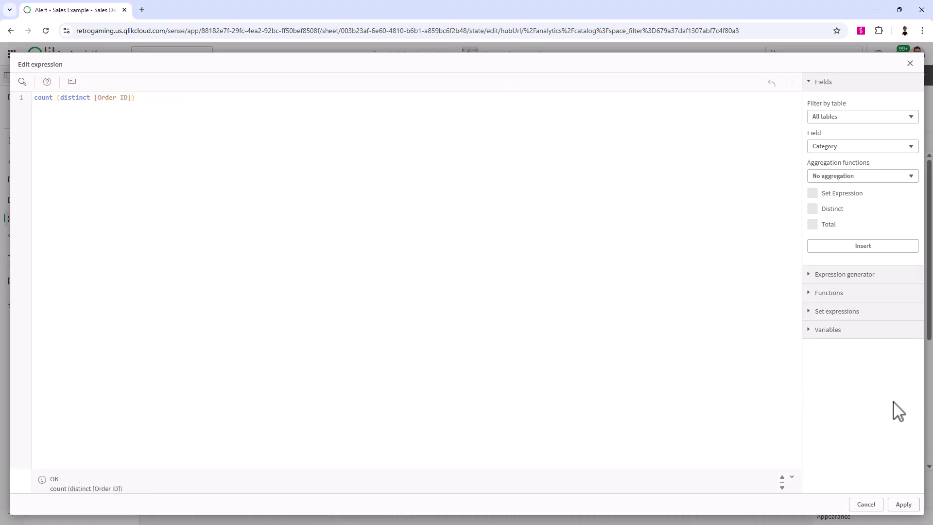
pyautogui.click(903, 504)
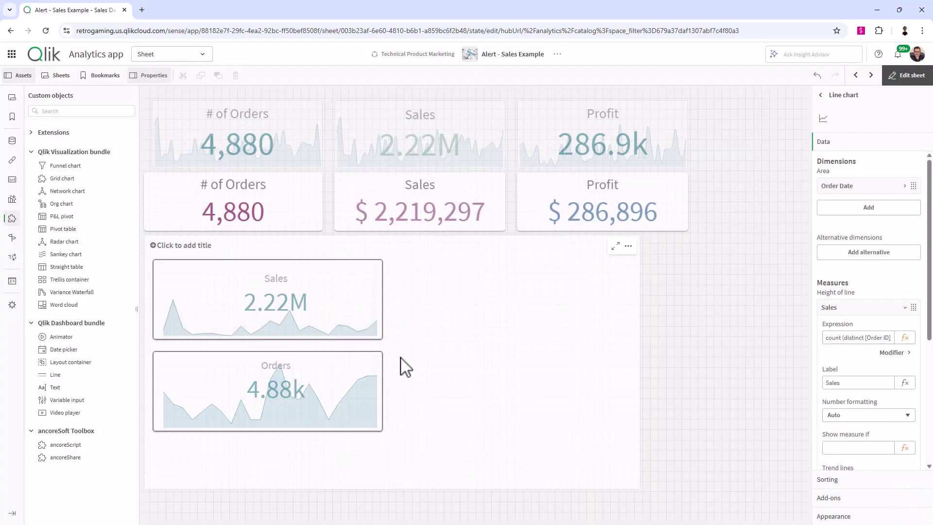
pyautogui.click(308, 378)
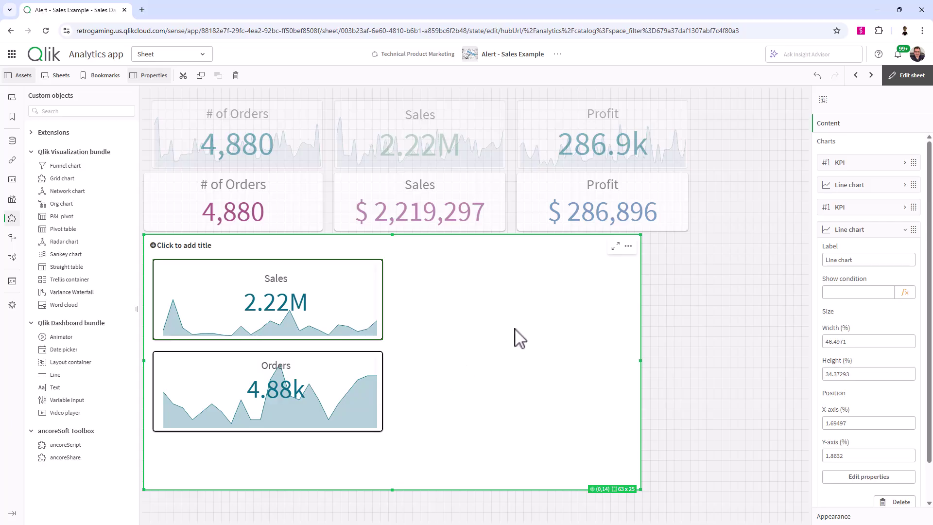
# - Open the public Sales Dashboard (1) sheet and view it in analysis mode
pyautogui.click(62, 78)
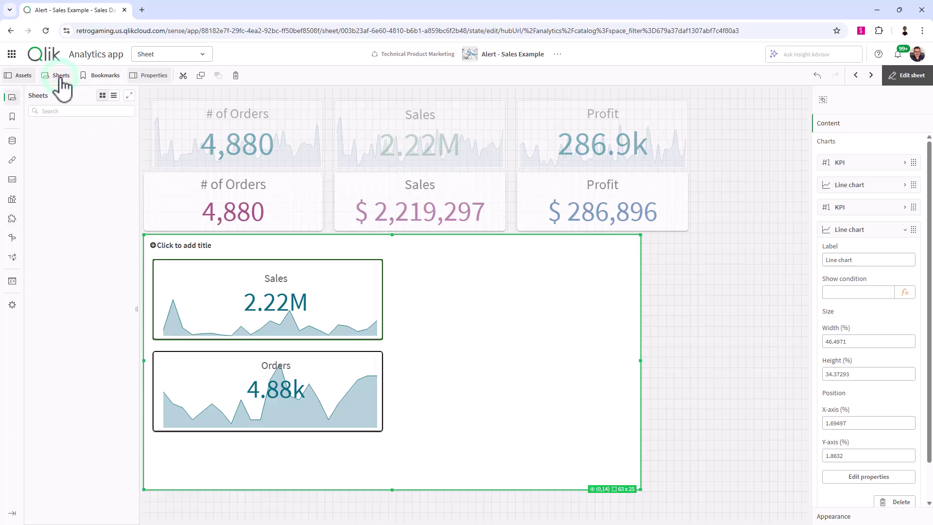
pyautogui.click(55, 130)
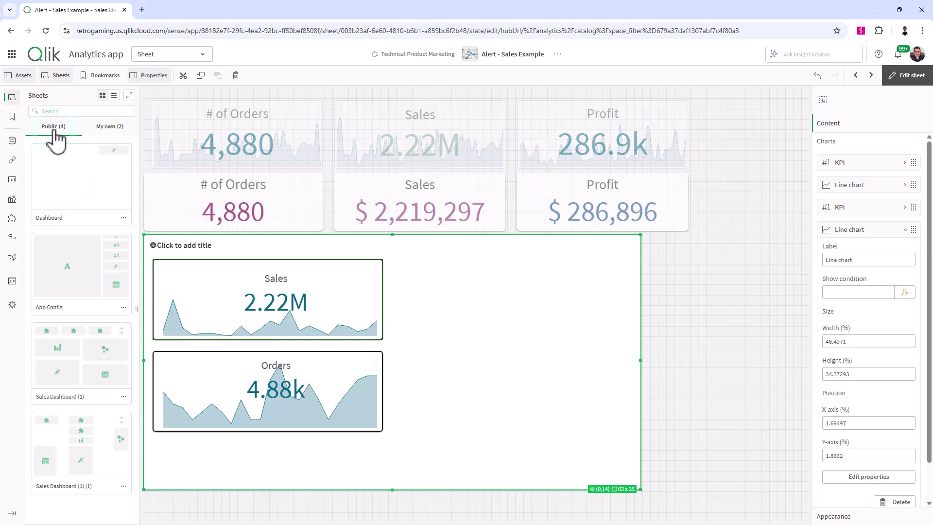
pyautogui.click(68, 370)
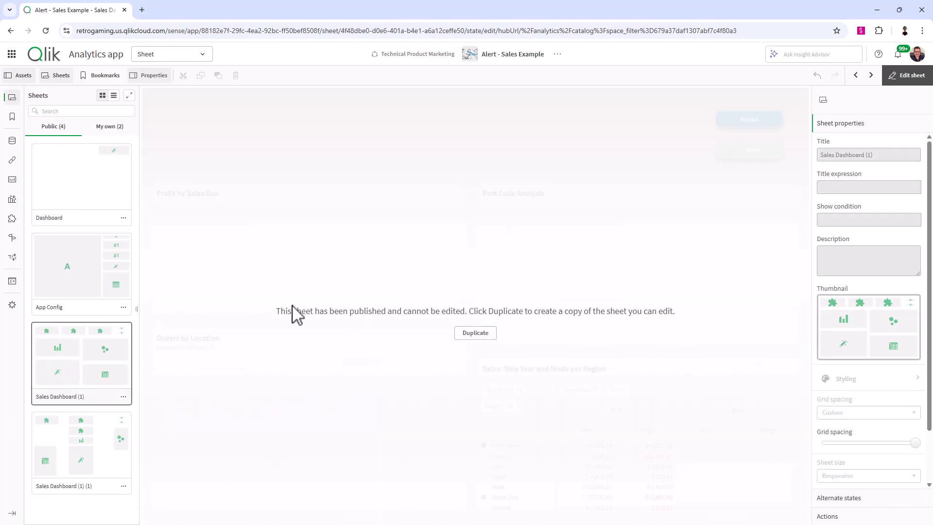
pyautogui.click(903, 74)
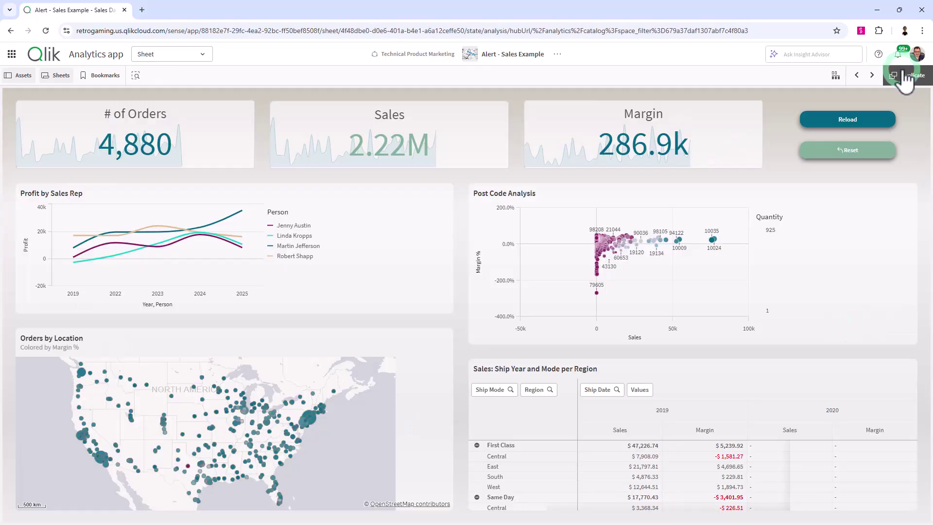